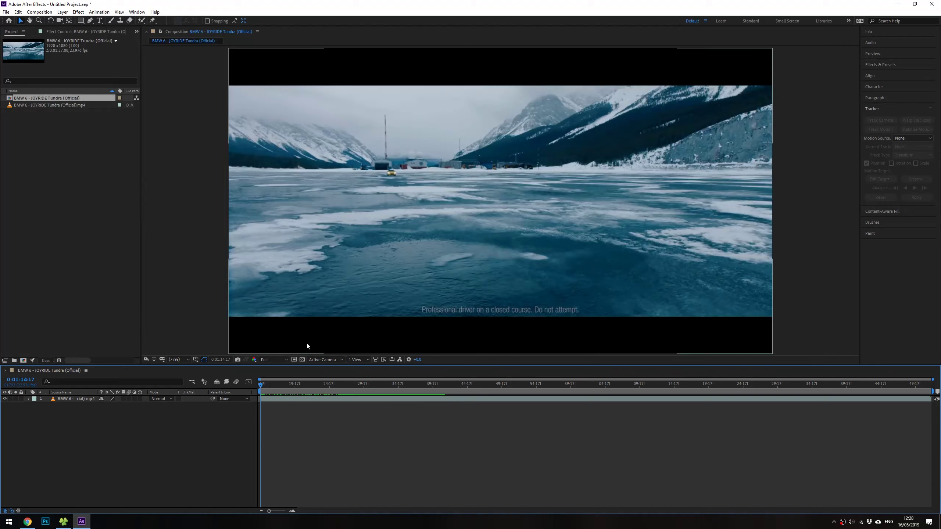
Step: Search Effects & Presets for 'hue', then 'LUM', and select Lumetri Color
left_click(888, 65)
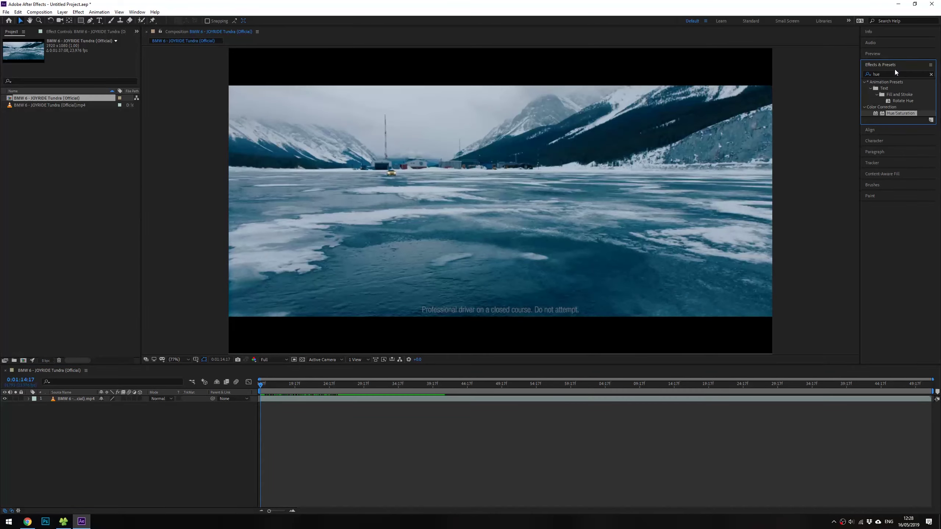
left_click(892, 74)
type("hue")
double_click(892, 74)
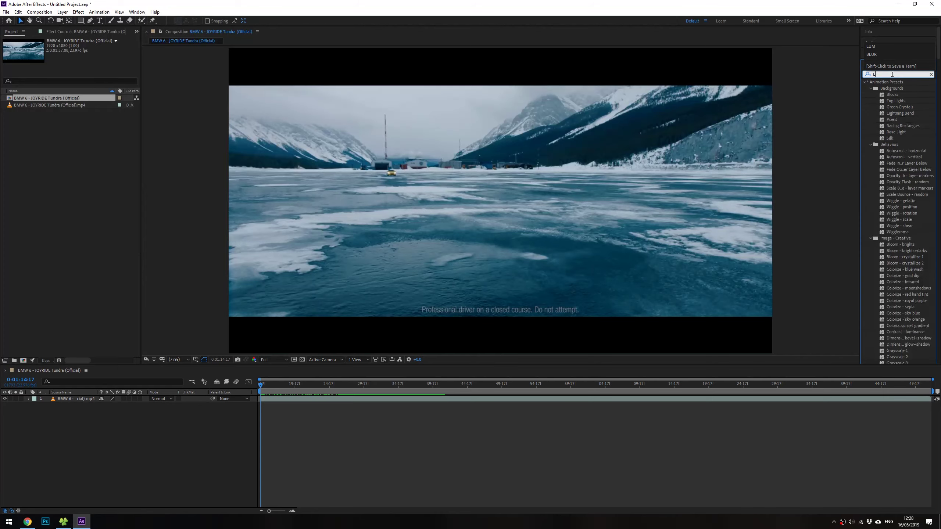
type("LUM")
left_click(900, 126)
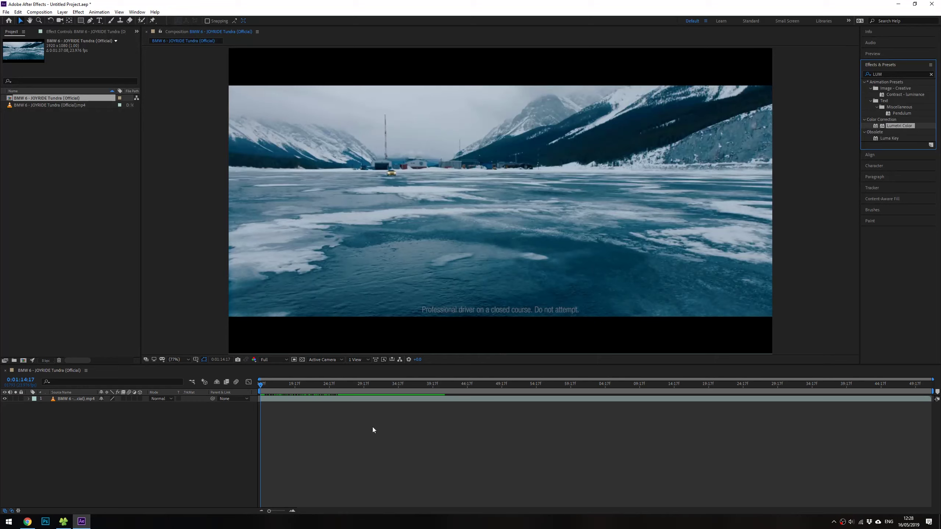
Step: Create Adjustment Layer 1 above the BMW clip and drag Lumetri Color onto it
right_click(119, 457)
mouse_move(183, 369)
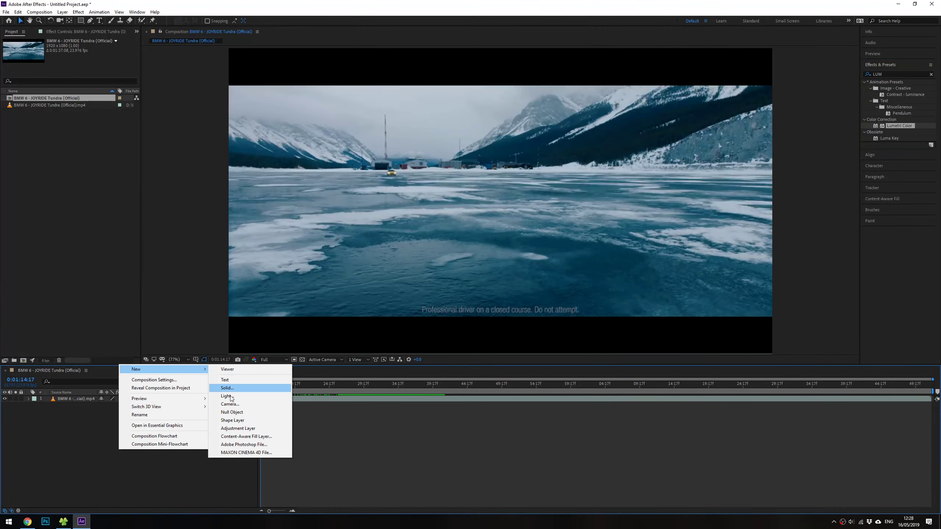
left_click(238, 428)
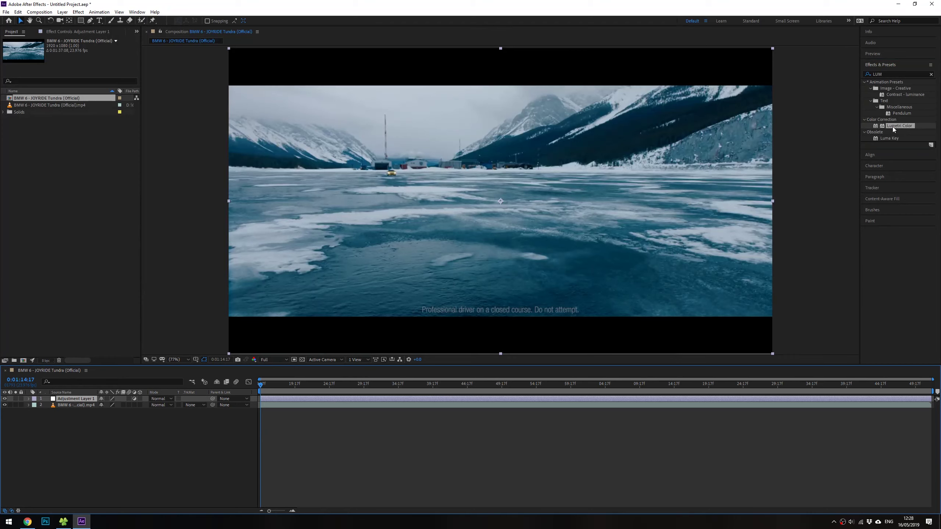
left_click_drag(892, 126, 315, 400)
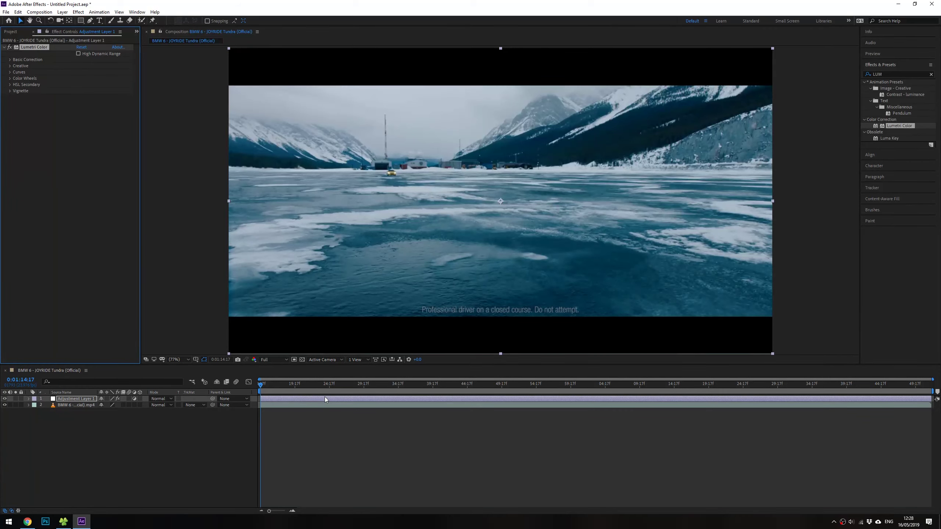
Step: Expand Basic Correction and try the ALEXA_Default_LogC2Rec709 and AlexaV3 input LUTs
key("F10")
left_click(9, 60)
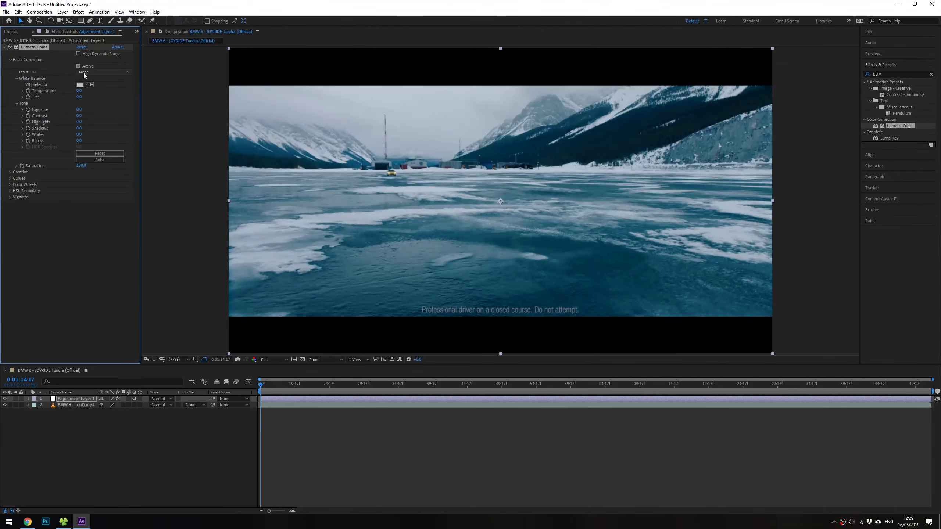
left_click(100, 72)
left_click(101, 107)
left_click(103, 72)
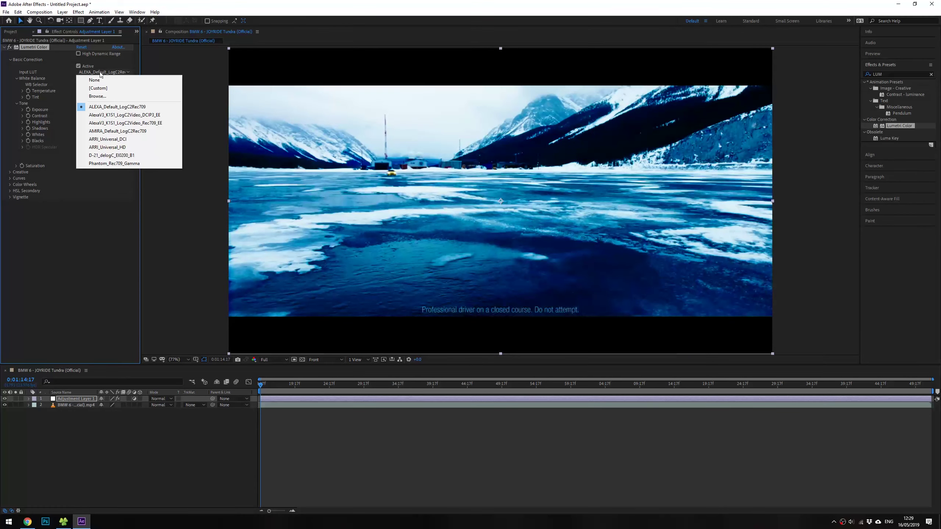
left_click(104, 114)
Step: Compare another AlexaV3 and ARRI_Universal_DCI, then set the input LUT to ARRI_Universal_HD
left_click(104, 73)
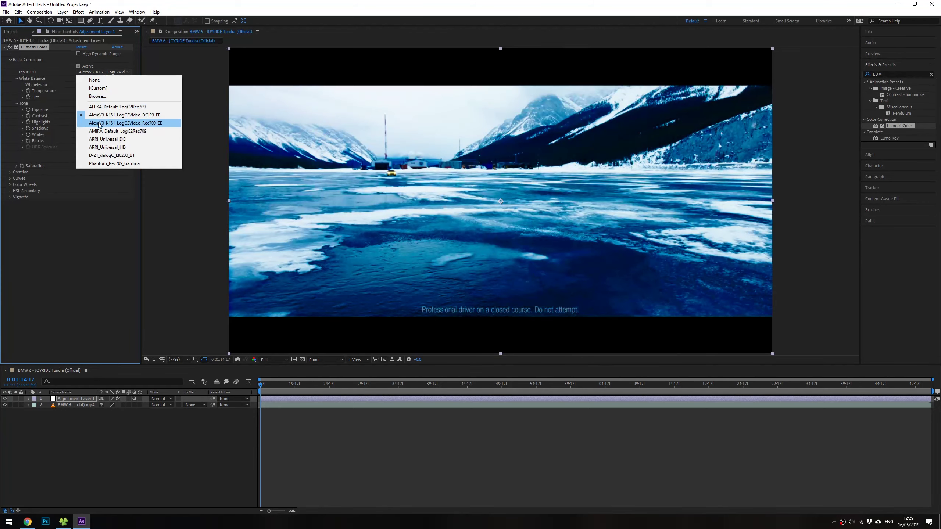
left_click(104, 119)
left_click(107, 71)
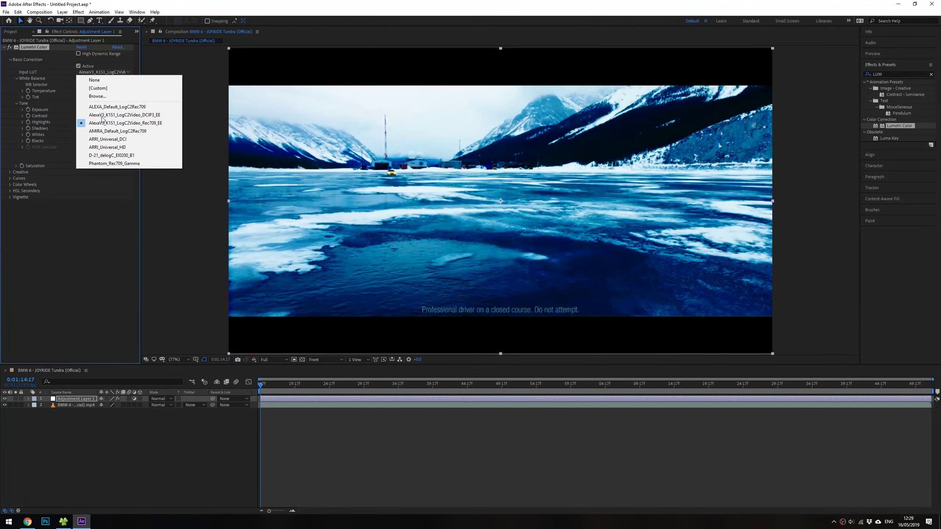
left_click(108, 139)
left_click(109, 73)
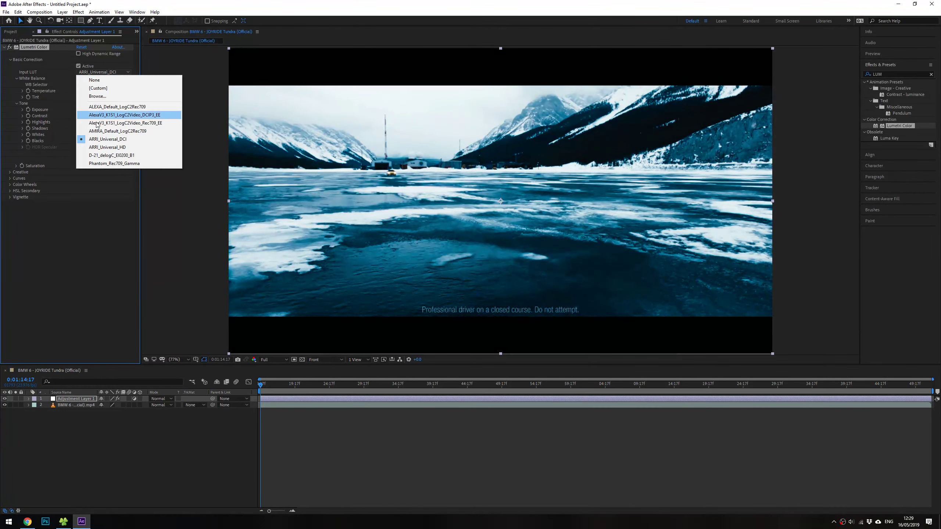
left_click(105, 147)
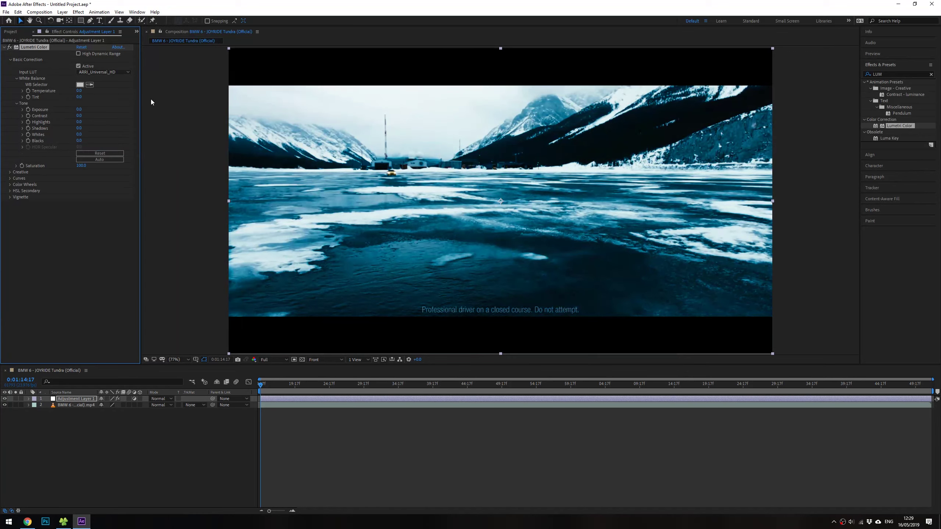
Step: Expand the adjustment layer's properties and set the Input LUT back to None
left_click(28, 399)
left_click(35, 411)
left_click(103, 72)
left_click(99, 79)
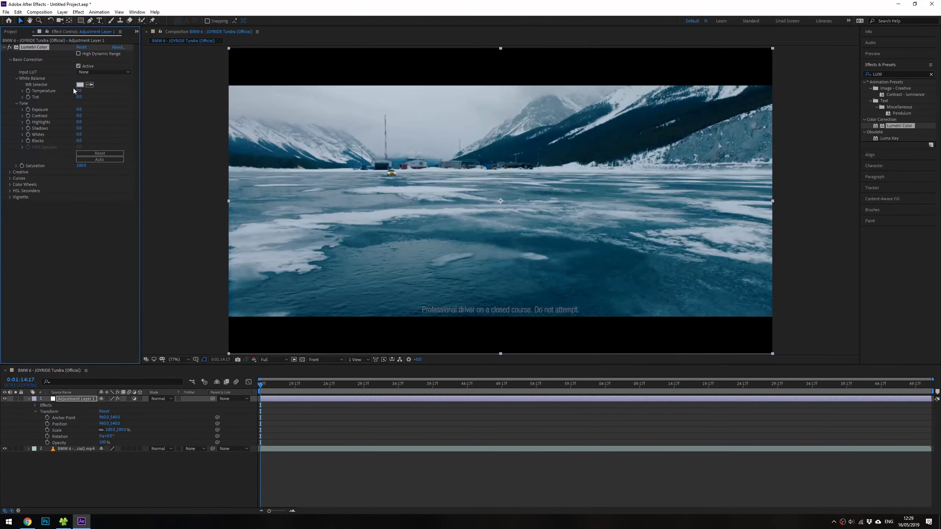
Step: Try warming the image, then set Temperature and Tint both to 0
mouse_move(79, 90)
left_mouse_down()
mouse_move(118, 90)
mouse_move(38, 94)
left_mouse_up()
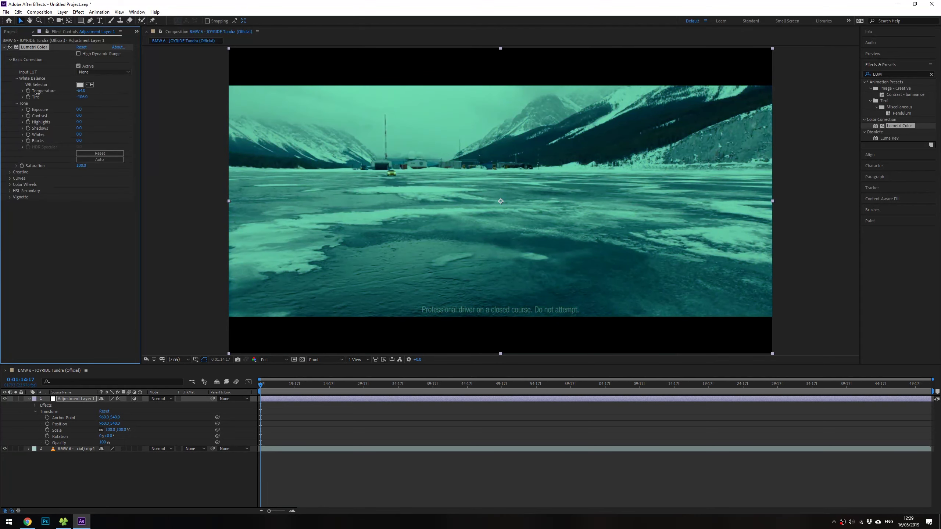
left_click(81, 91)
type("0")
key("Tab")
type("0")
key("Return")
Step: Raise Exposure to 1.3 and undo the Contrast change to keep it at 0
left_click_drag(79, 109, 96, 109)
left_click_drag(79, 116, 129, 123)
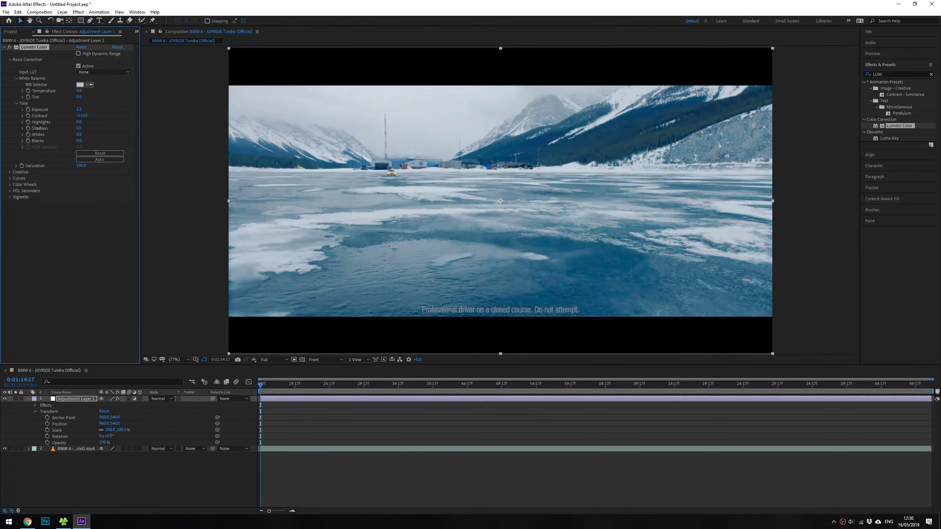
key("ctrl+z")
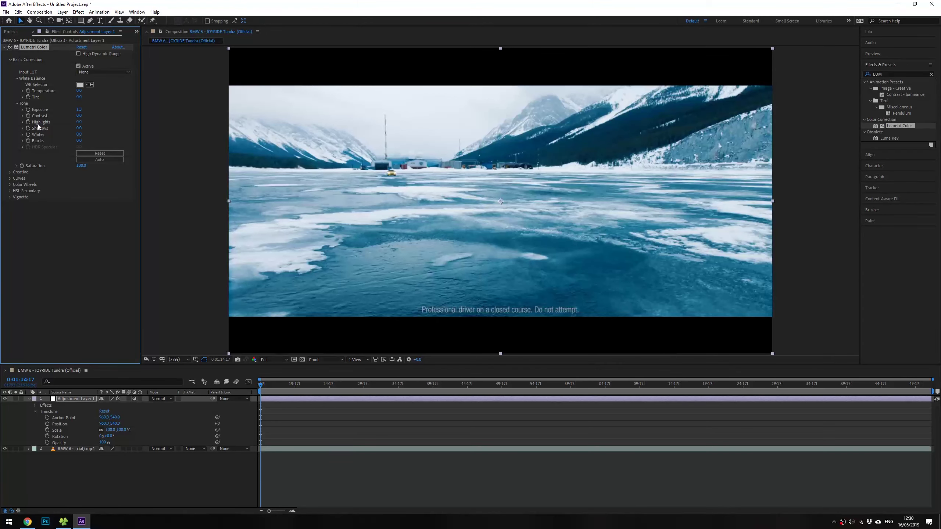
Step: Lift Highlights to 47.6, lower Shadows to -28.9, raise Whites, and keep Blacks at 0
left_click(22, 122)
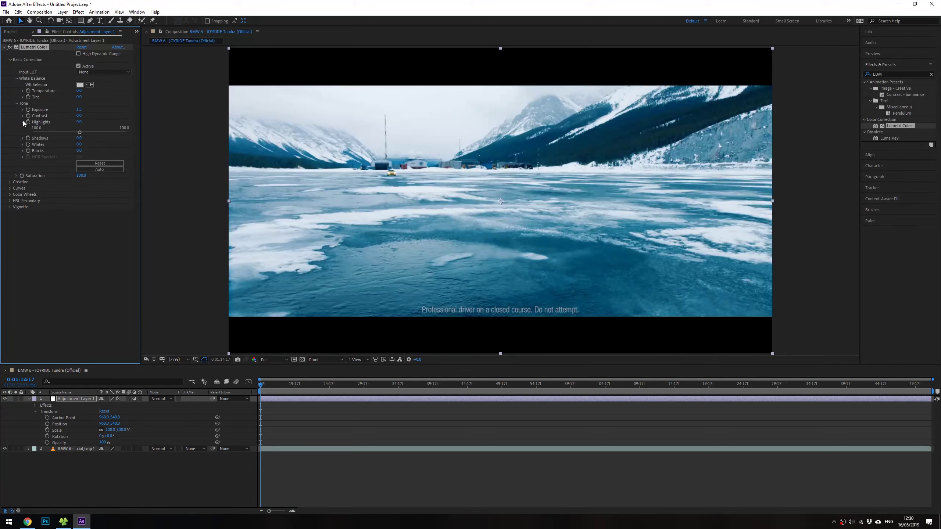
mouse_move(80, 132)
left_mouse_down()
mouse_move(104, 132)
mouse_move(31, 137)
mouse_move(66, 148)
mouse_move(86, 181)
mouse_move(100, 181)
left_mouse_up()
left_click(23, 137)
left_click(22, 154)
left_click(22, 170)
left_click(81, 171)
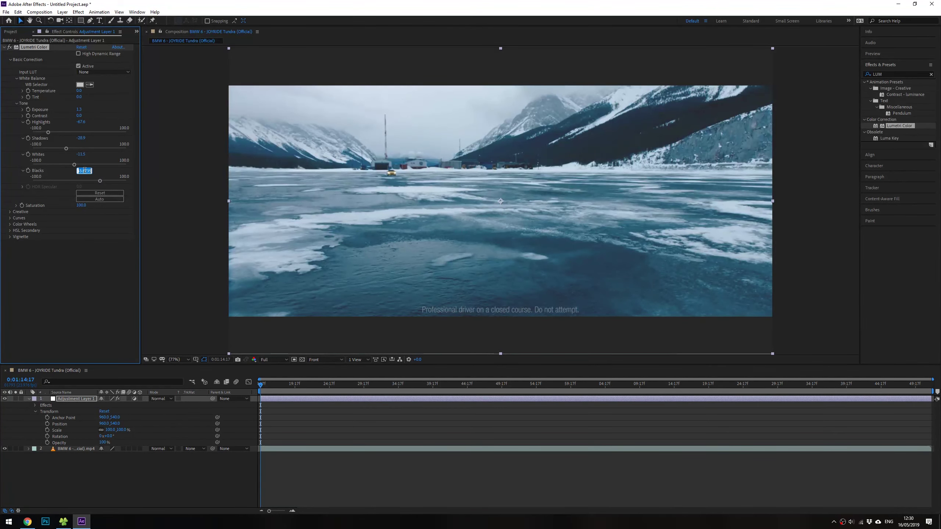
key("Return")
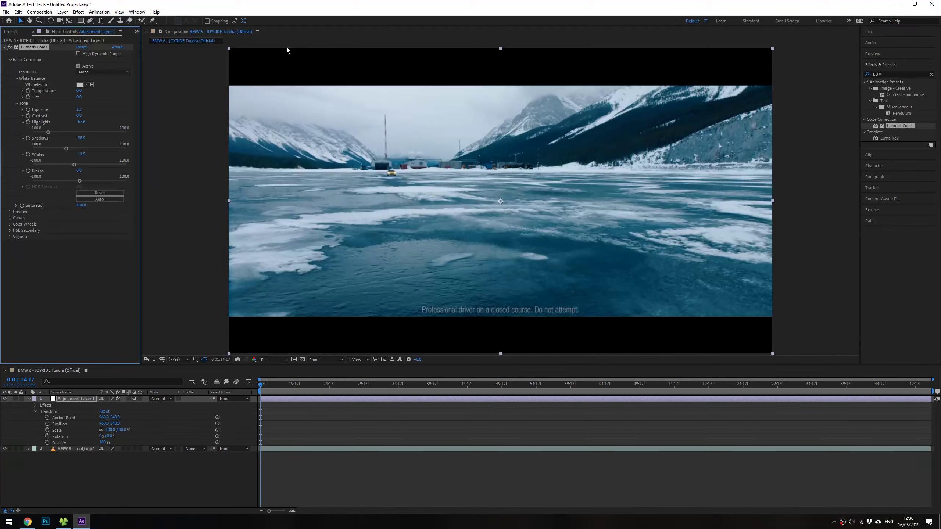
Step: Test a Saturation change, then set Saturation back to 100
left_click(189, 139)
left_click(16, 205)
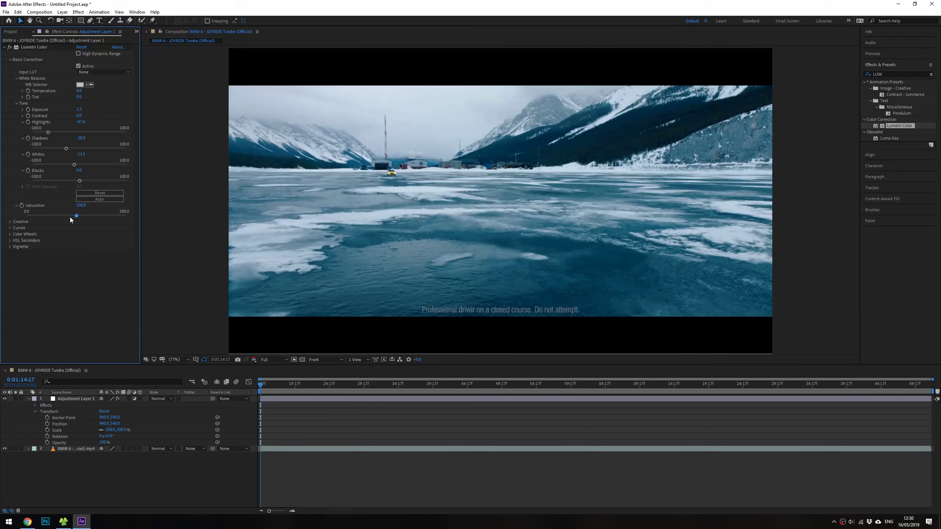
mouse_move(77, 216)
left_mouse_down()
mouse_move(86, 216)
mouse_move(0, 214)
left_mouse_up()
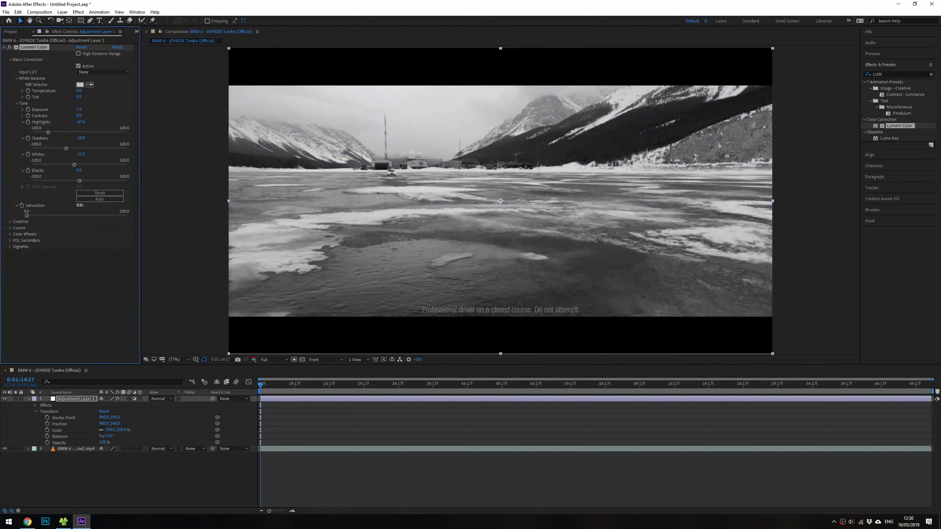
type("100")
key("Return")
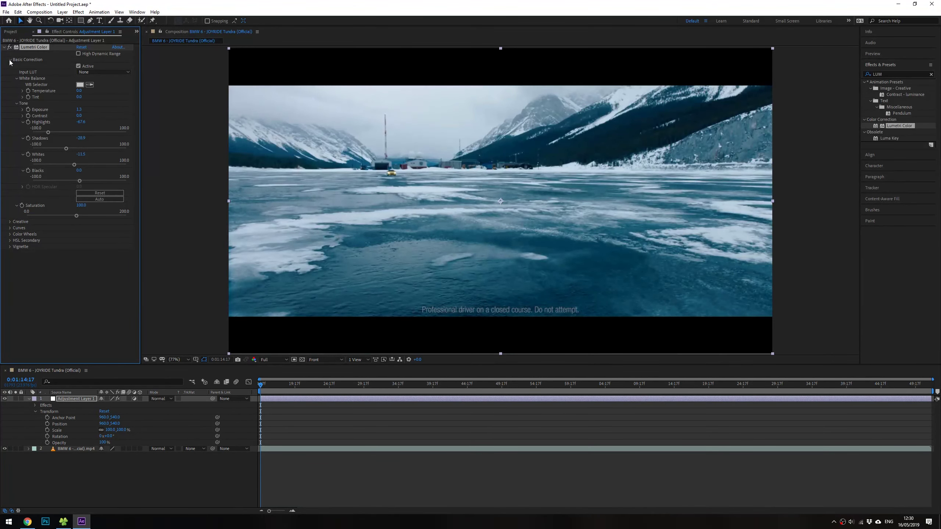
Step: In Creative, try the Fuji REALA 500D Kodak 2393 look, then apply Monochrome Kodak 5205 Fuji 3510
left_click(10, 59)
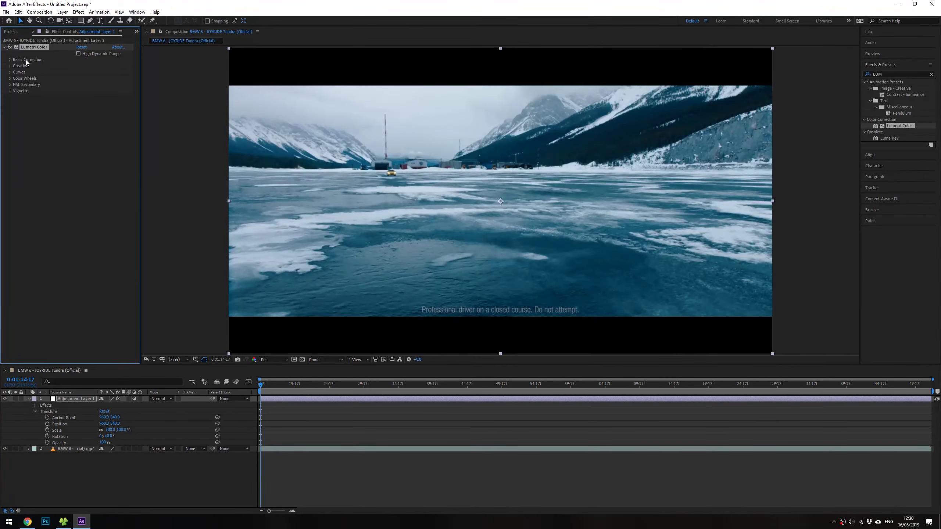
left_click(10, 65)
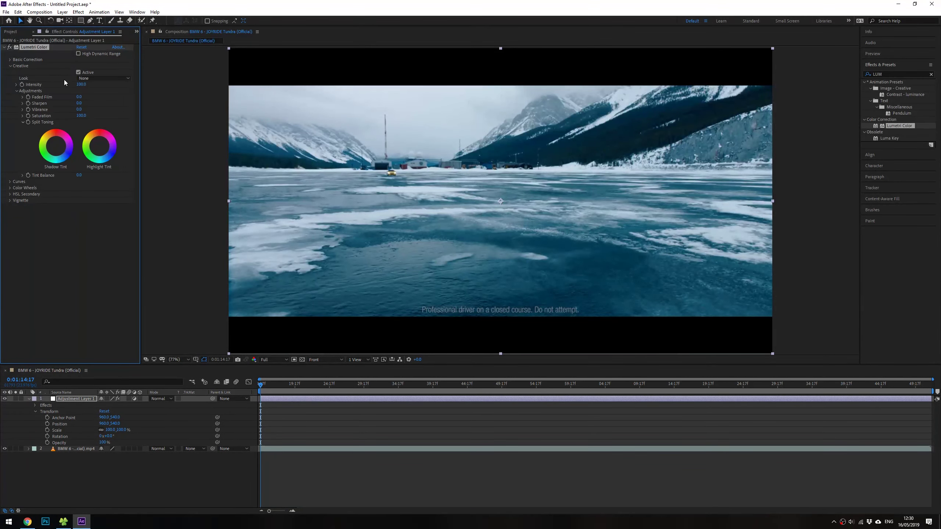
left_click(106, 79)
left_click(145, 146)
left_click(111, 78)
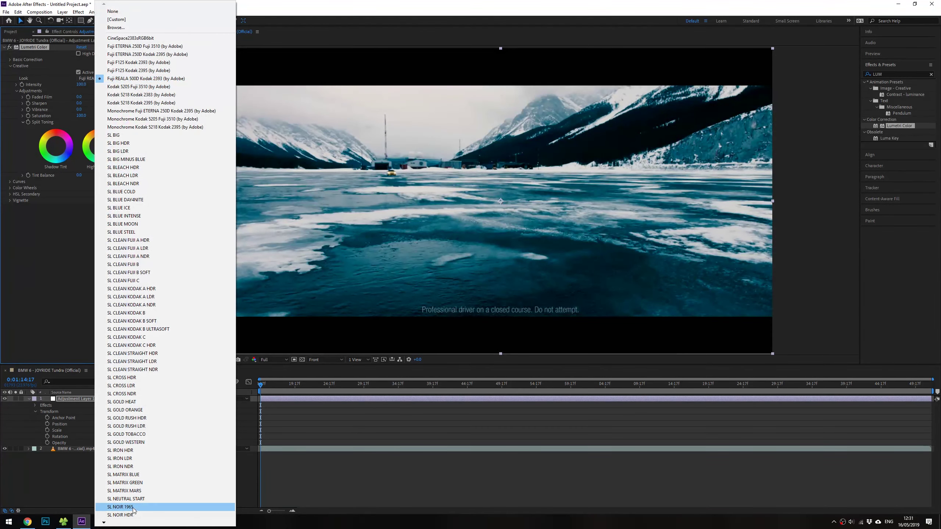
mouse_move(105, 523)
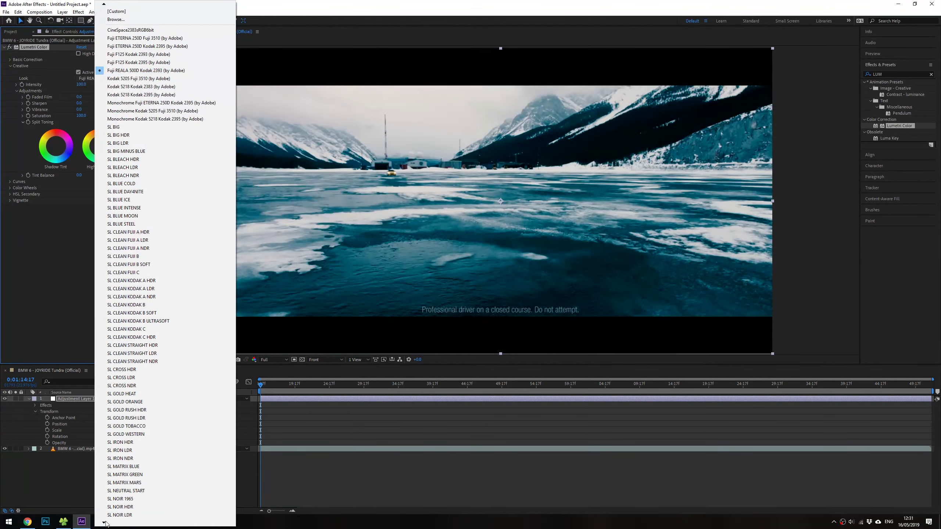
left_click(153, 103)
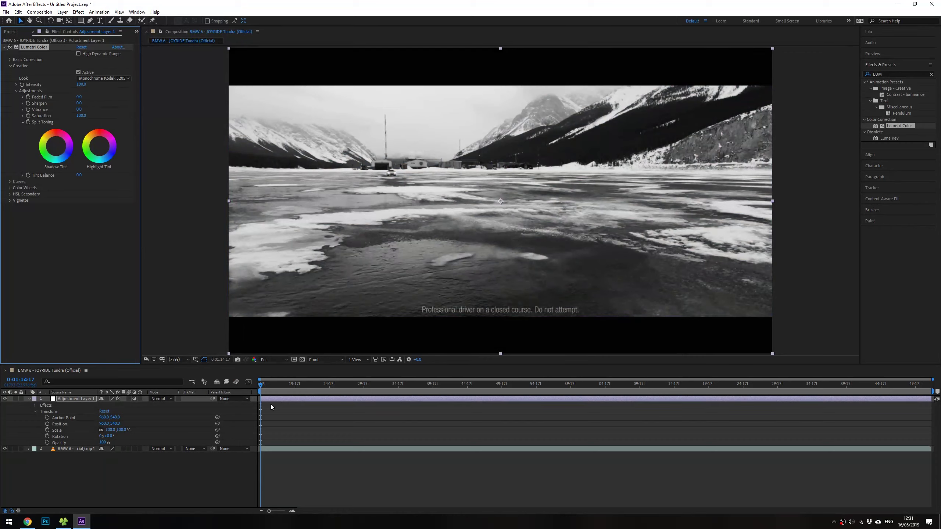
Step: Play back the black-and-white BMW footage, then reselect the adjustment layer's Look setting
left_click(293, 449)
key("space")
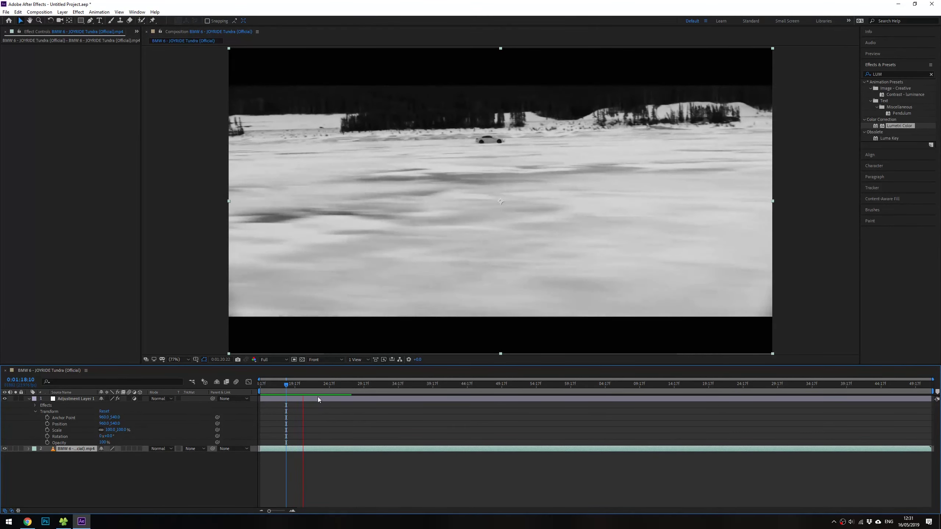
left_click(317, 398)
left_click(91, 79)
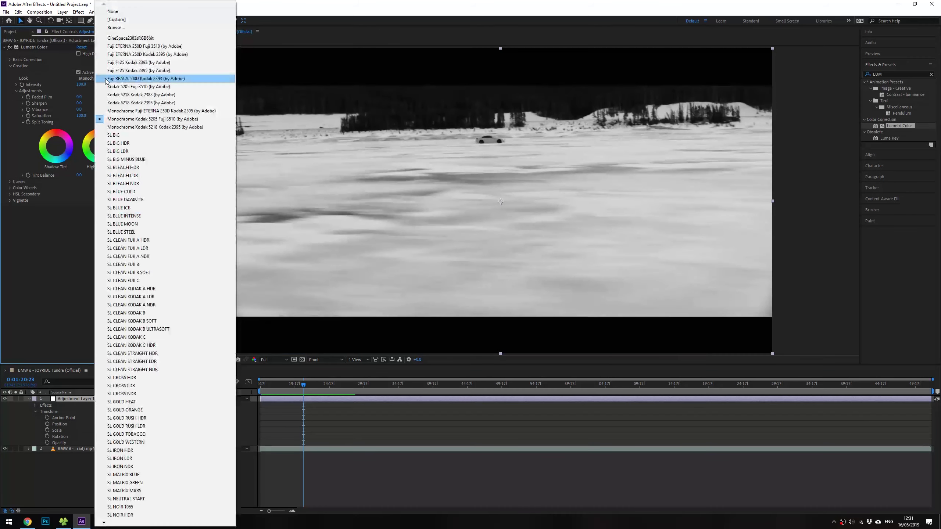
Step: Set the creative Look to None and preview Faded Film before returning it to 0
left_click(117, 11)
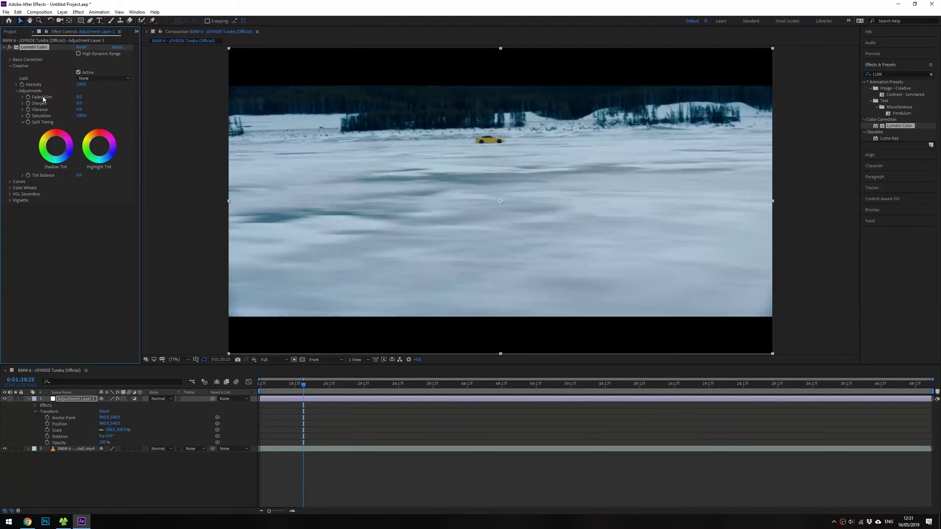
left_click(22, 97)
left_click_drag(37, 106, 26, 104)
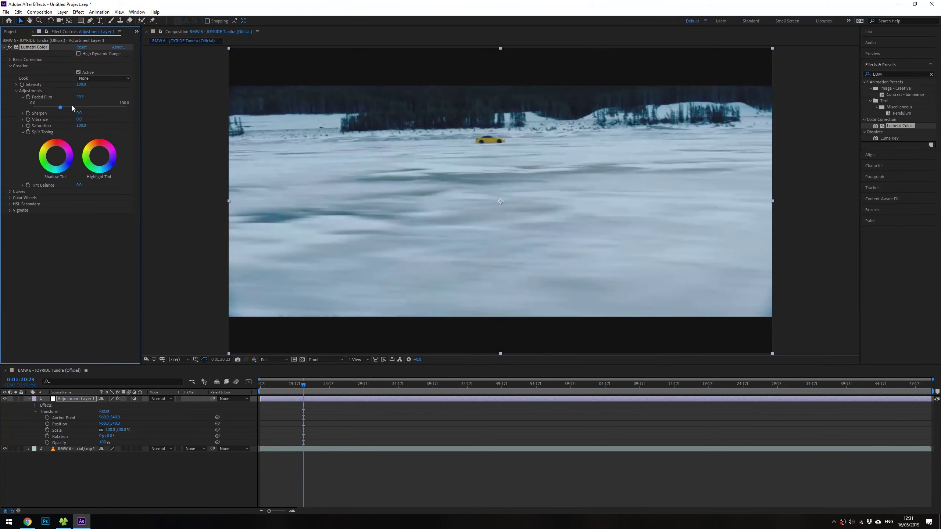
Step: Zoom in on the car, set Sharpen to 23.3, then fit the frame and preview
left_click(22, 113)
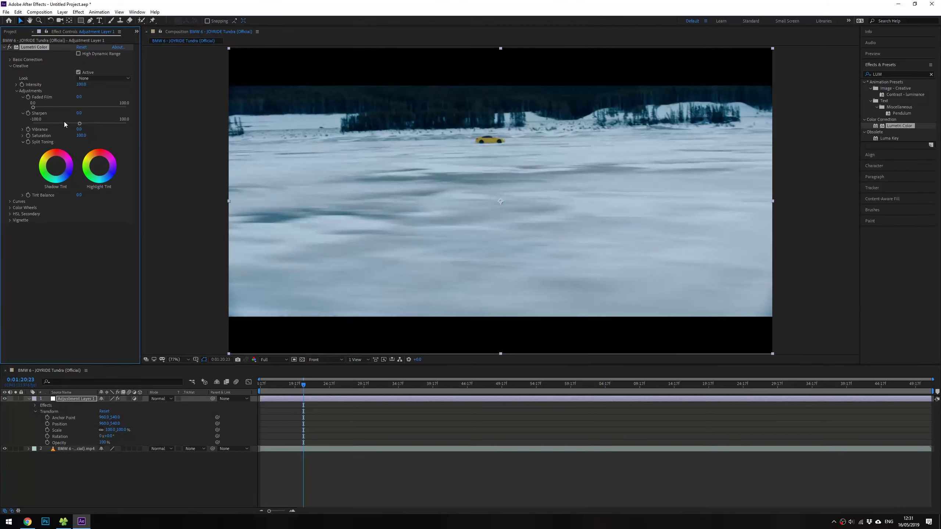
left_click_drag(80, 123, 79, 124)
scroll(515, 137, "up", 5)
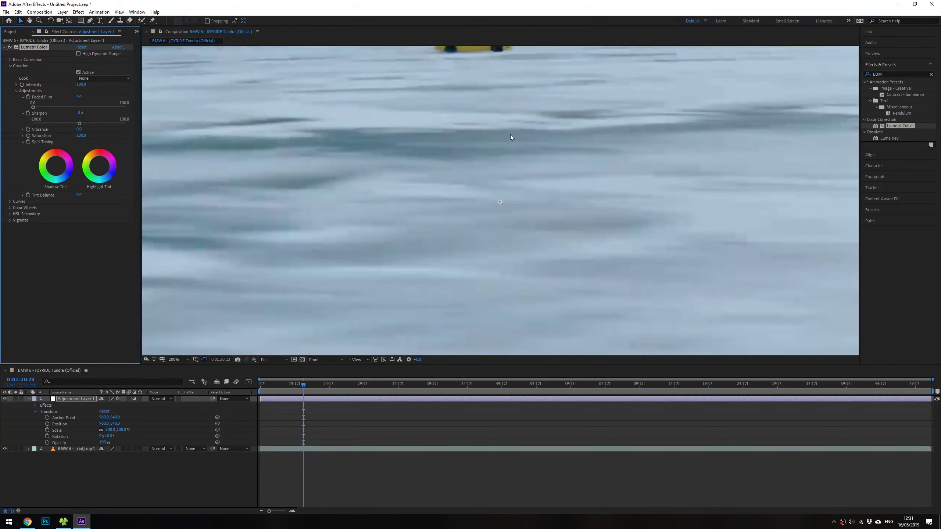
scroll(458, 204, "down", 4)
scroll(470, 157, "up", 5)
mouse_move(470, 157)
left_mouse_down()
mouse_move(473, 208)
mouse_move(491, 225)
left_mouse_up()
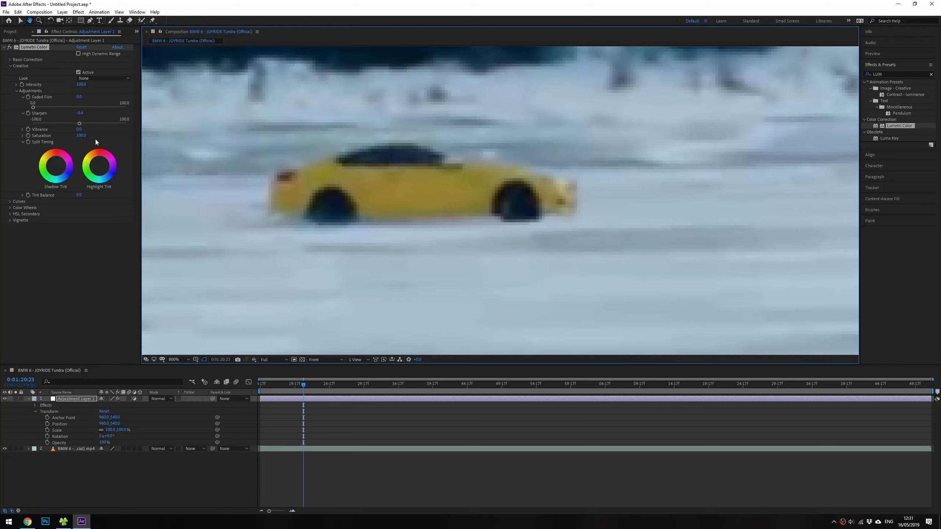
left_click_drag(79, 124, 130, 122)
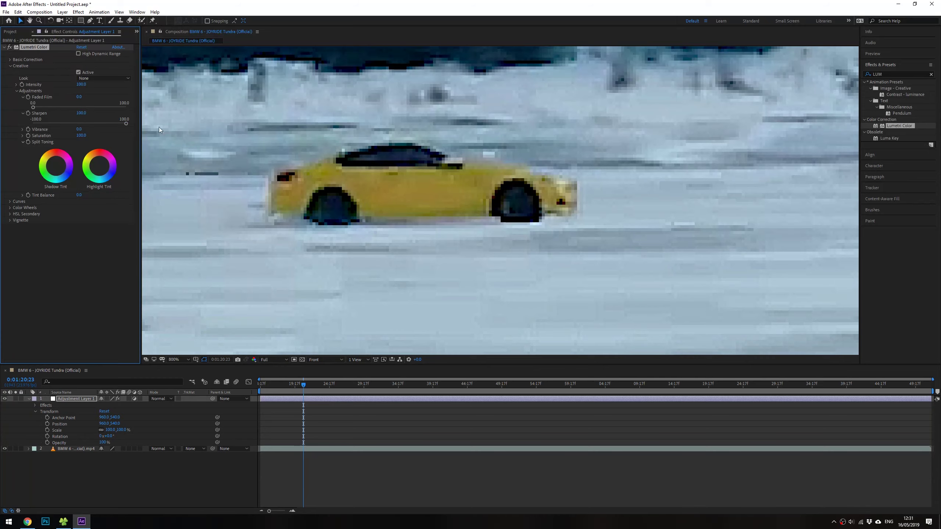
left_click_drag(127, 123, 90, 122)
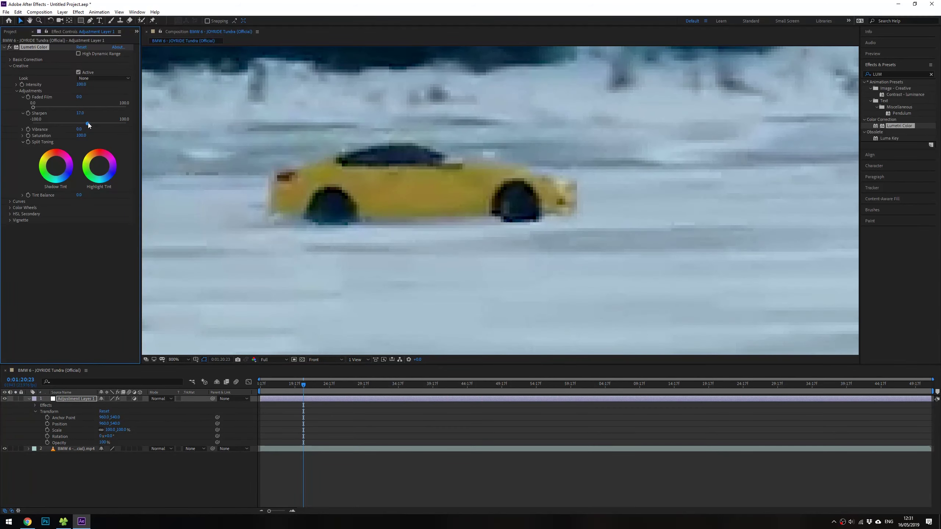
key("shift+slash")
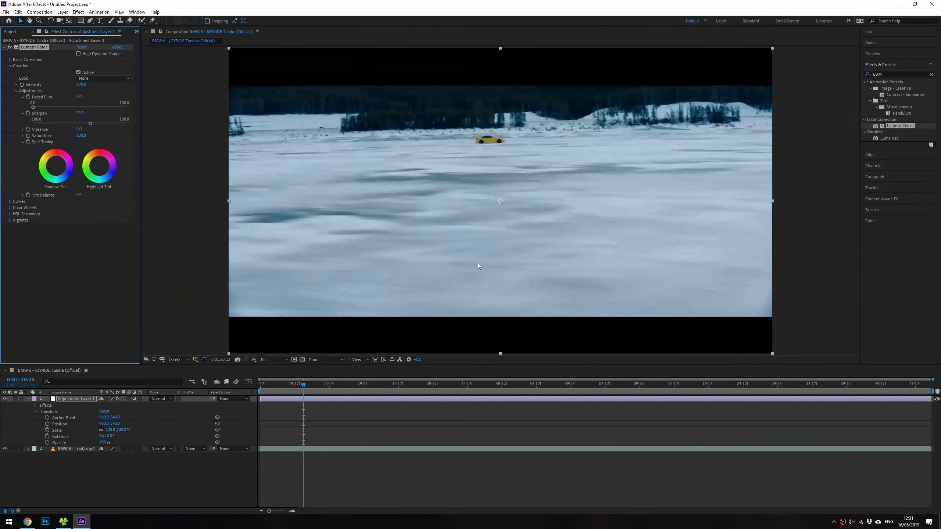
key("space")
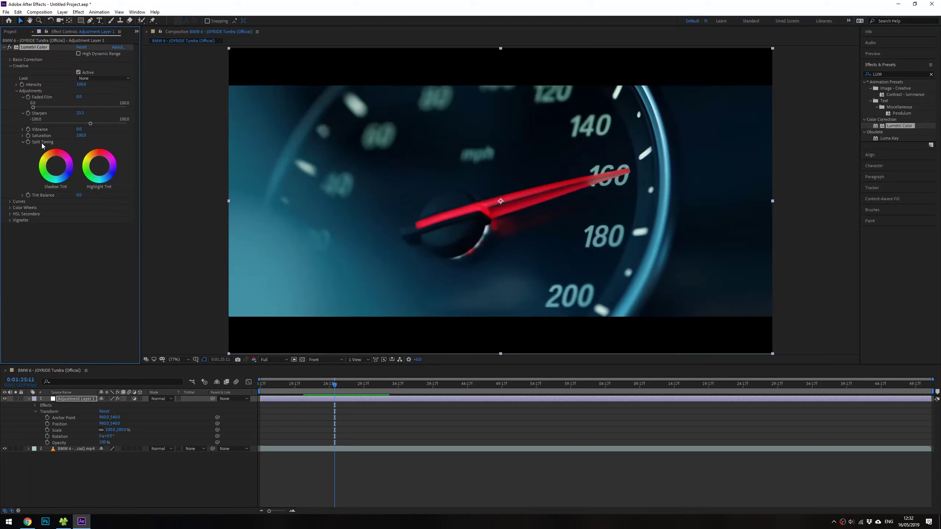
Step: Tint the shadows and the highlights toward yellow-green, then compare with the grade toggled and preview
left_click(60, 170)
left_click_drag(97, 164, 90, 160)
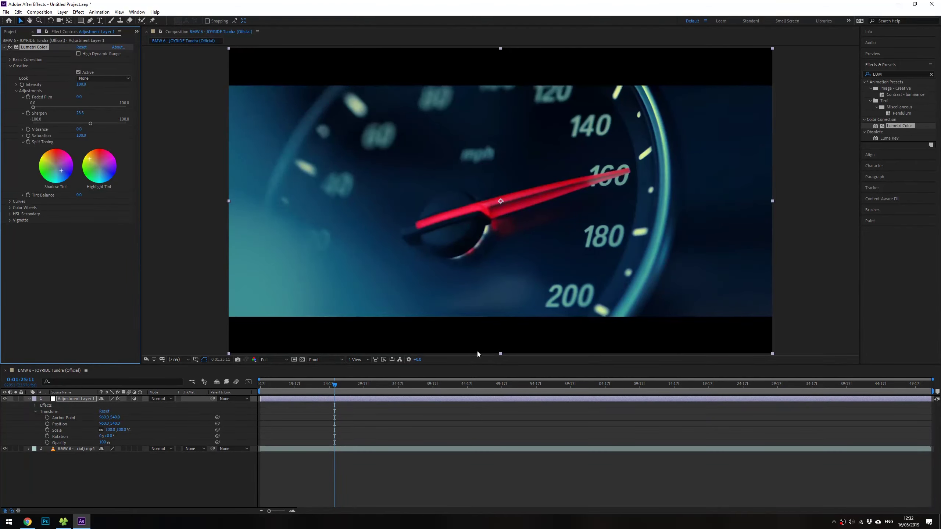
left_click_drag(346, 384, 349, 382)
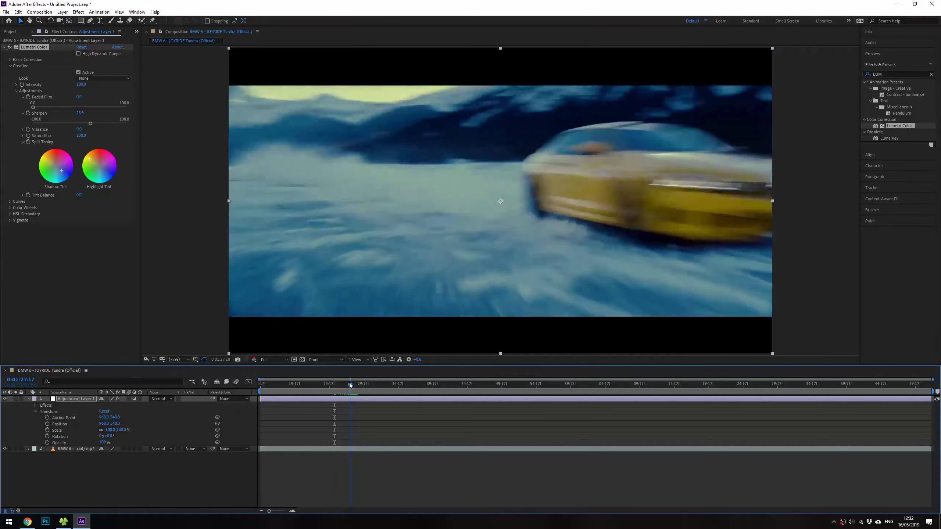
left_click(5, 398)
left_click(5, 398)
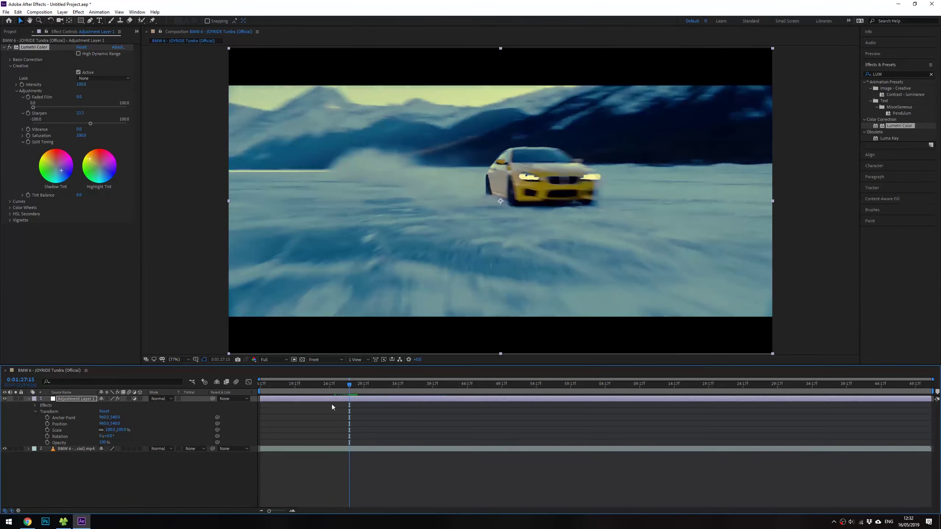
key("space")
left_click(46, 195)
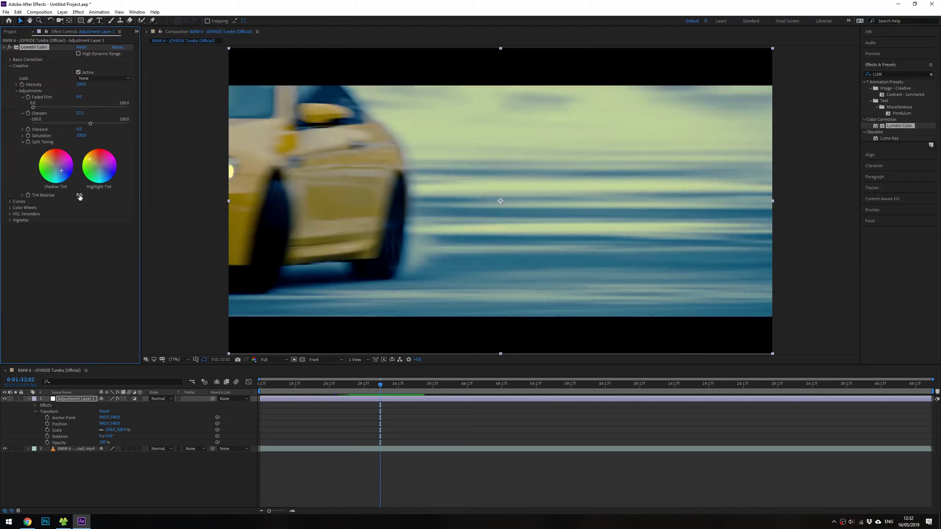
Step: Collapse Split Toning and the Creative section, and open the Curves section
left_click(22, 141)
left_click(16, 91)
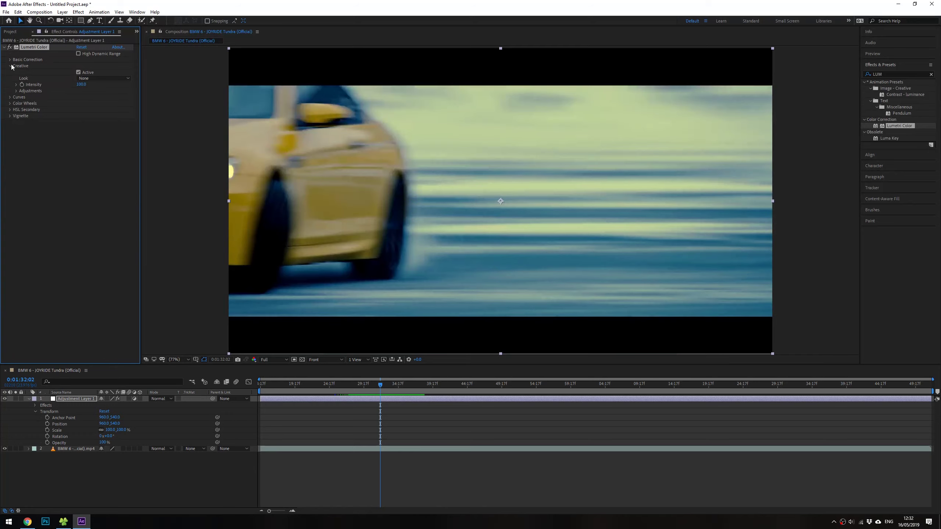
left_click(10, 65)
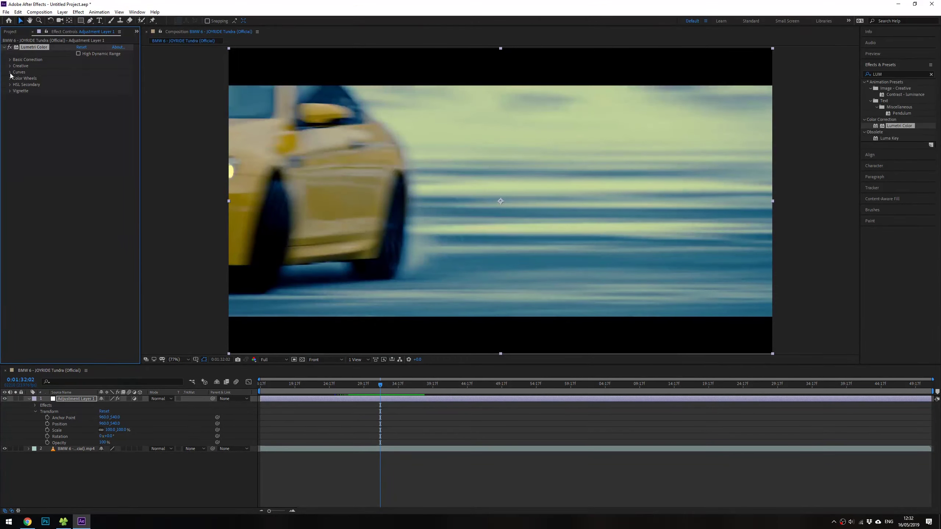
left_click(10, 73)
mouse_move(136, 80)
left_mouse_down()
mouse_move(137, 69)
mouse_move(131, 262)
mouse_move(124, 64)
left_mouse_up()
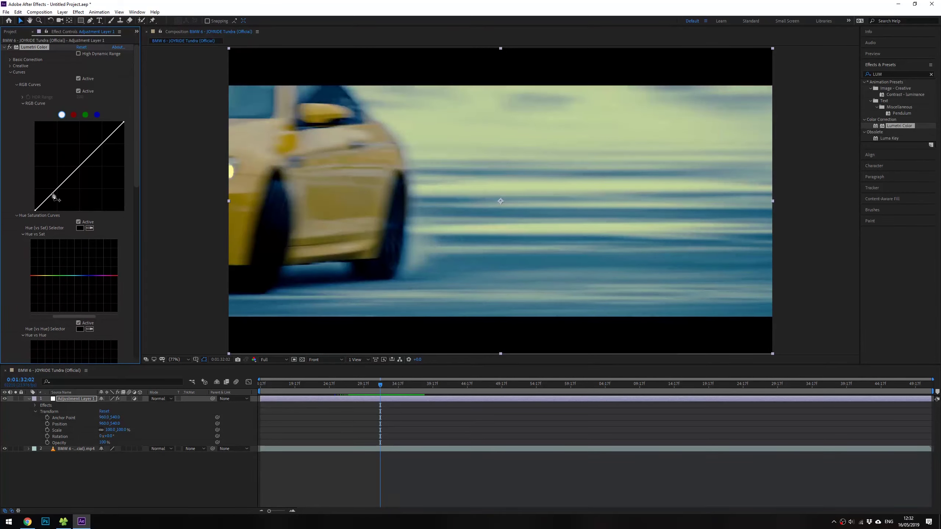
Step: Bend the master RGB curve into a brightening S-curve and raise the blue curve
left_click_drag(52, 196, 49, 198)
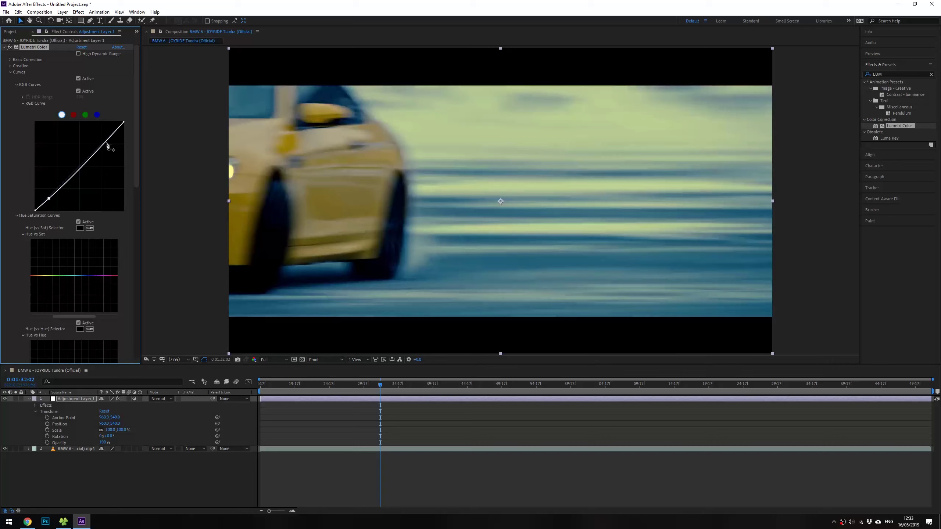
left_click_drag(100, 145, 103, 140)
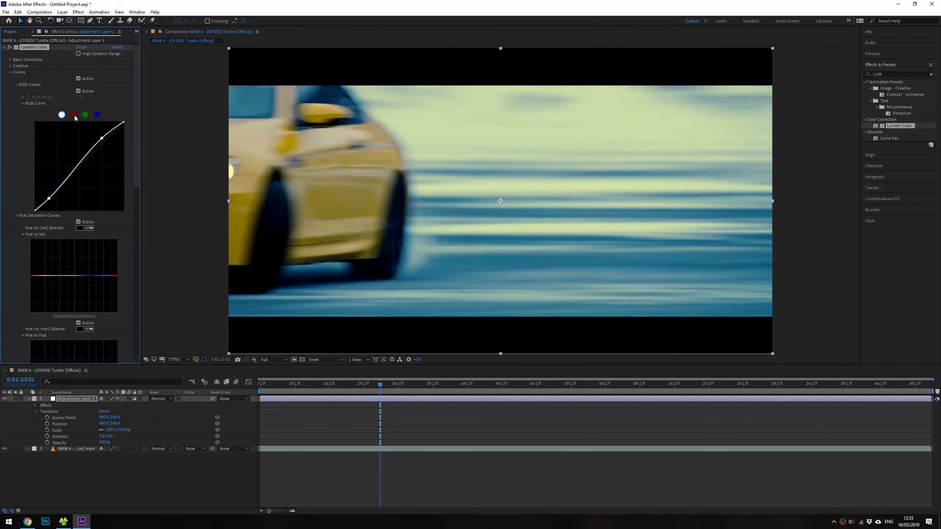
left_click(97, 116)
mouse_move(55, 195)
left_mouse_down()
mouse_move(48, 190)
mouse_move(50, 199)
left_mouse_up()
Step: Delete the blue curve point and add a gentler upward lift instead
left_click(50, 200, "ctrl")
left_click_drag(87, 163, 90, 159)
left_click_drag(137, 183, 130, 250)
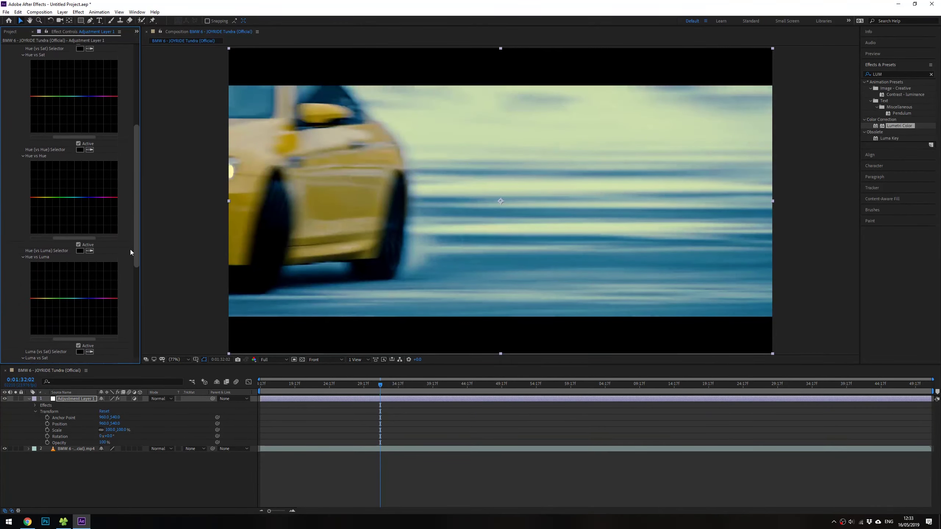
Step: Scroll to Hue Saturation Curves and scrub the playhead past the mountain shot to the yellow BMW
scroll(71, 59, "up", 1)
scroll(75, 92, "up", 1)
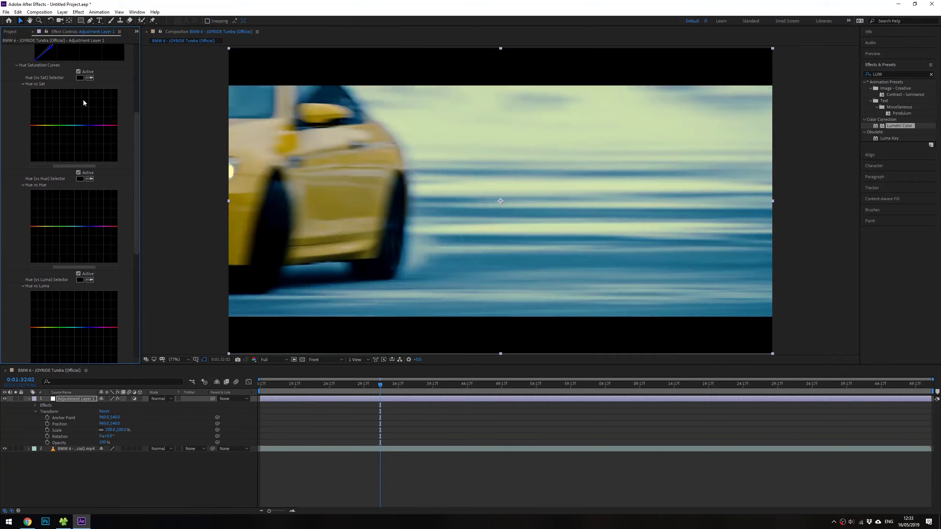
left_click_drag(388, 388, 503, 391)
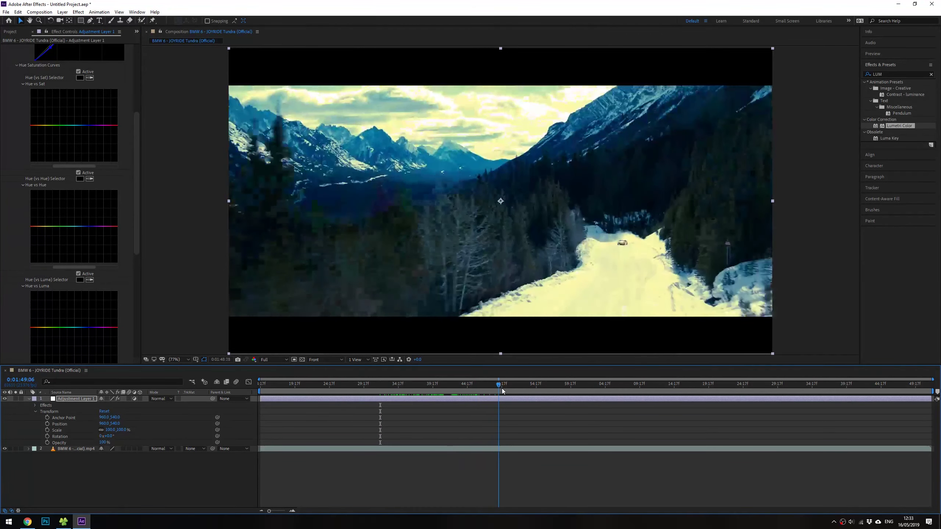
left_click_drag(502, 391, 550, 387)
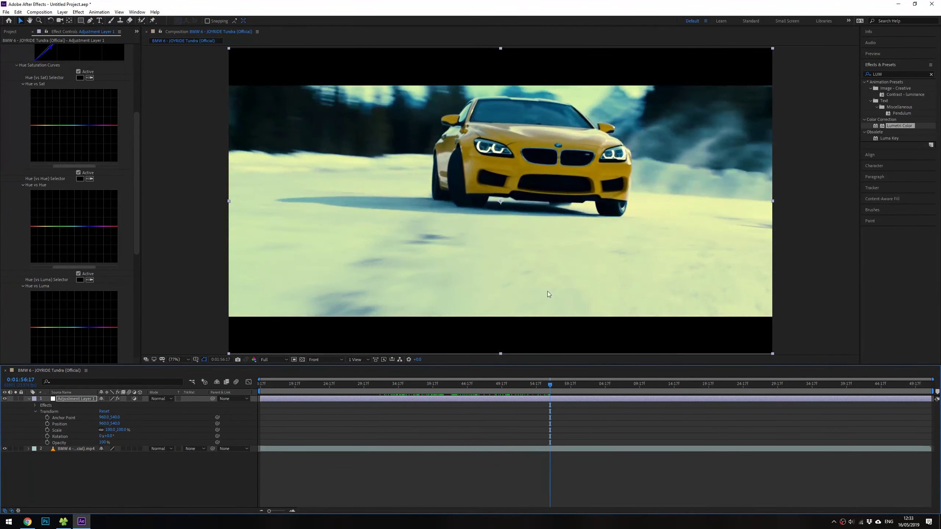
left_click_drag(136, 126, 137, 109)
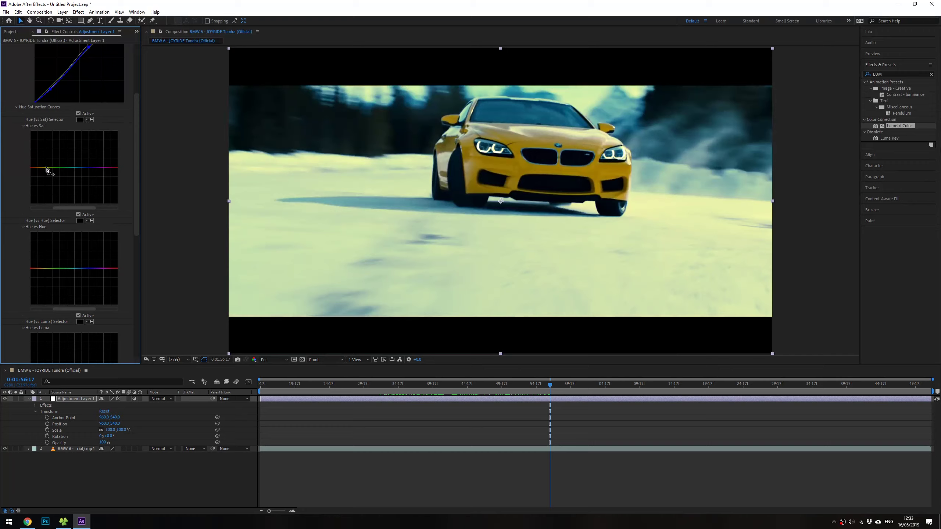
Step: Pull the yellow hues down on the Hue vs Sat curve, widening the dip toward green
left_click(46, 168)
left_click(36, 168)
left_click_drag(45, 168, 45, 199)
mouse_move(54, 167)
left_mouse_down()
mouse_move(73, 169)
mouse_move(36, 174)
mouse_move(53, 175)
left_mouse_up()
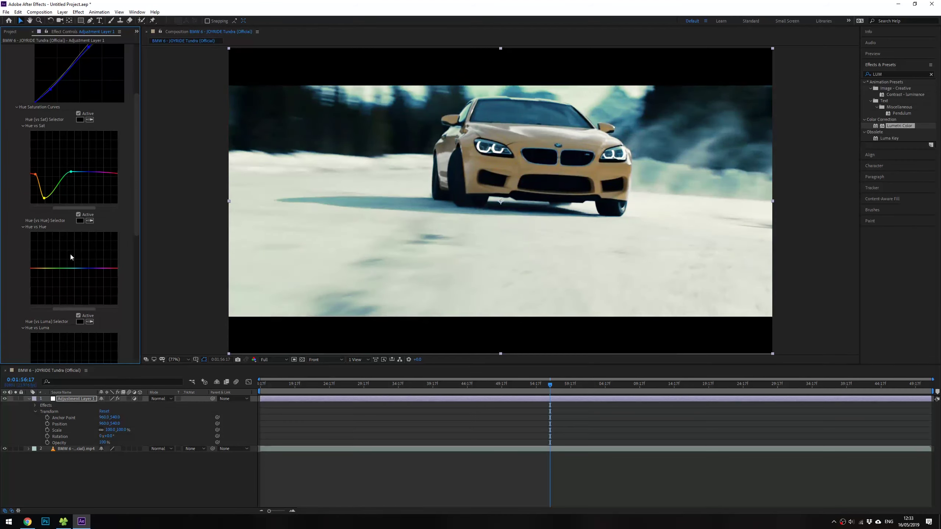
Step: Try shifting the car's yellows on the Hue vs Hue curve, then reset it flat
left_click(47, 268)
left_click(69, 268)
mouse_move(46, 268)
left_mouse_down()
mouse_move(50, 283)
mouse_move(53, 240)
mouse_move(53, 272)
mouse_move(63, 271)
mouse_move(44, 243)
left_mouse_up()
left_click_drag(552, 388, 594, 386)
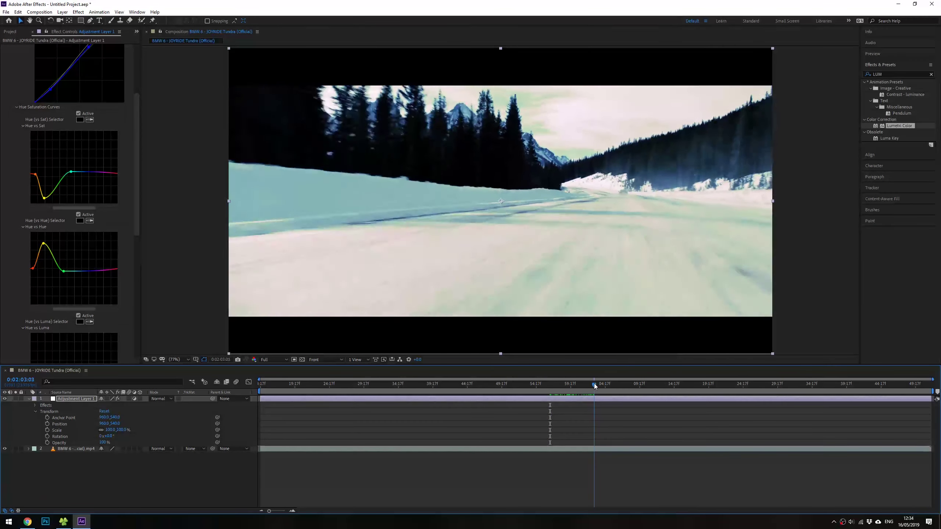
double_click(63, 272)
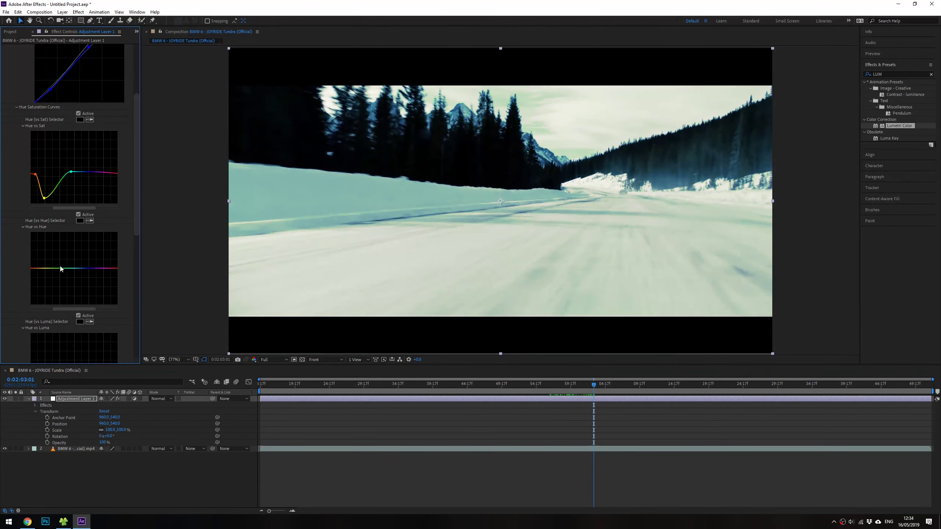
Step: Flatten the Hue vs Sat curve and the master RGB curve back to straight lines
double_click(72, 174)
left_click_drag(136, 136, 136, 111)
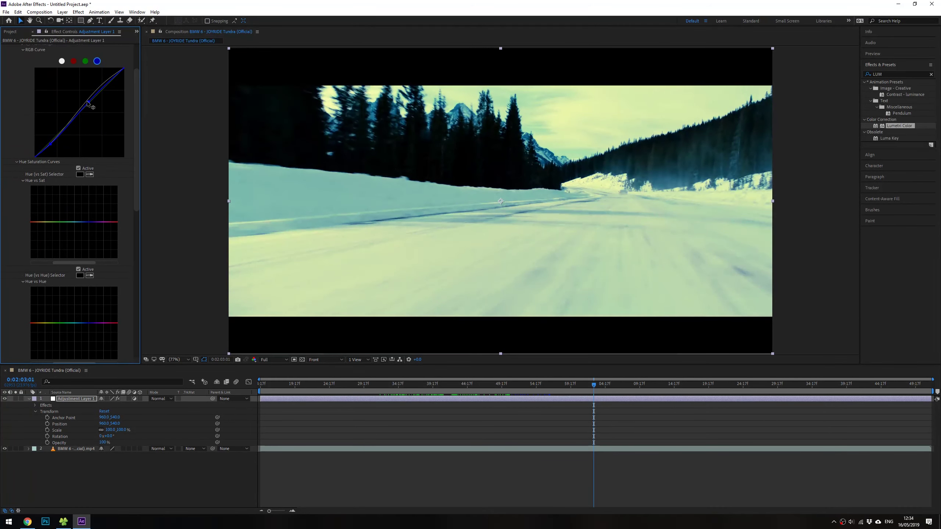
left_click(71, 131)
left_click(61, 61)
double_click(103, 94)
Step: Reset the entire Lumetri Color effect to its default, ungraded state
mouse_move(136, 123)
left_mouse_down()
mouse_move(138, 70)
mouse_move(122, 42)
left_mouse_up()
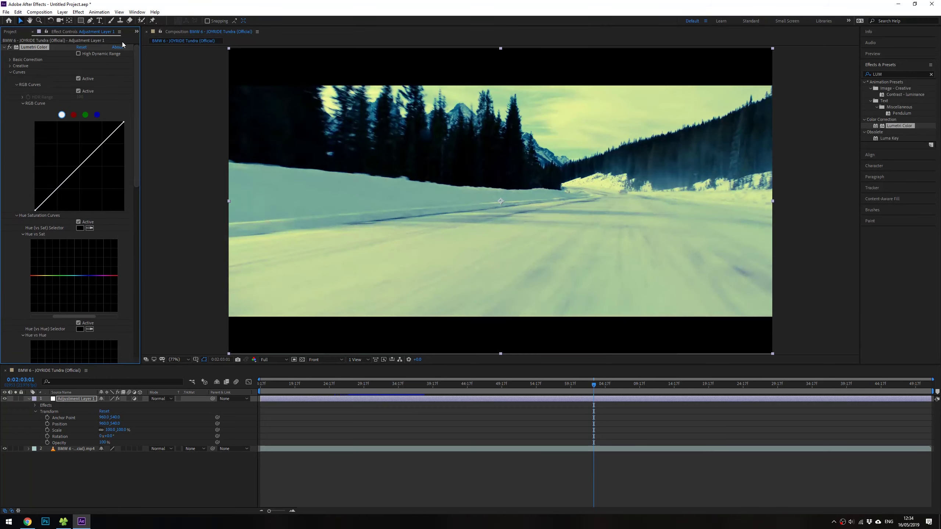
left_click(81, 48)
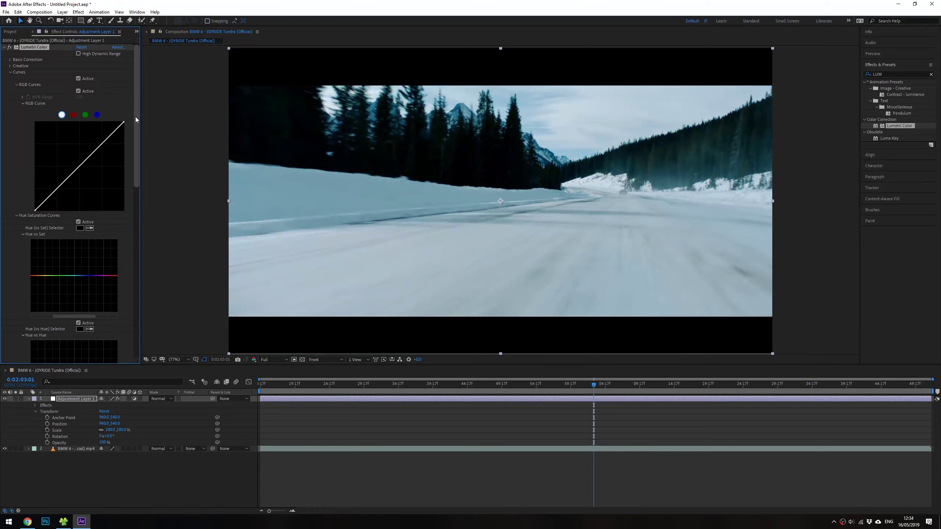
left_click_drag(135, 117, 136, 263)
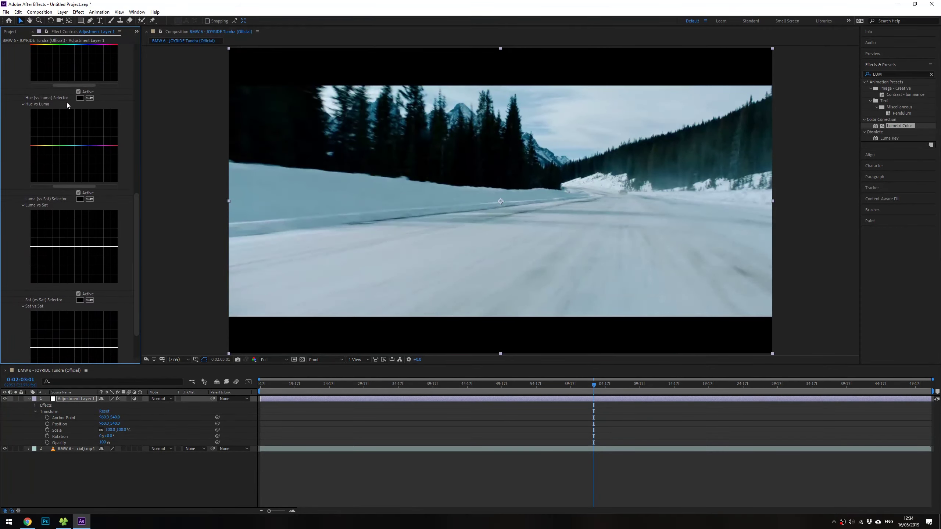
Step: On the yellow car frame, dip the Hue vs Luma curve through yellow, then preview playback
key("space")
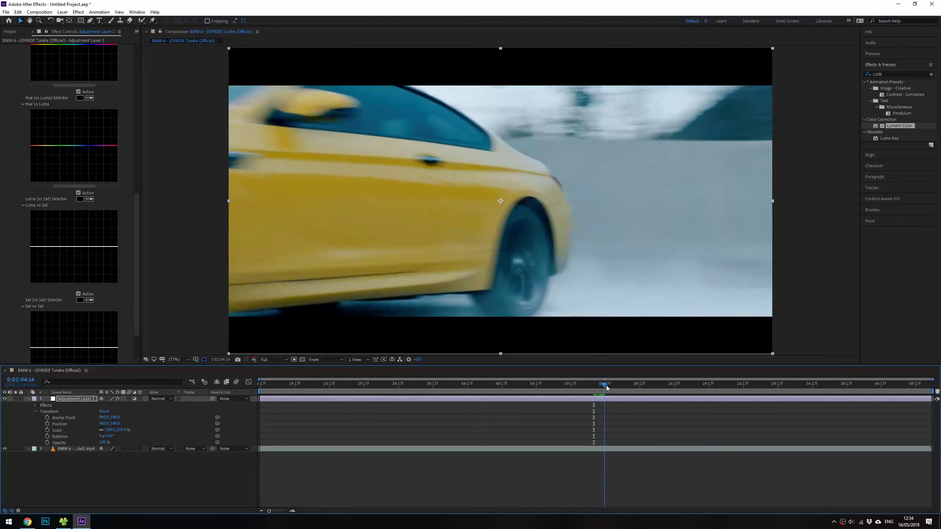
left_click(605, 385)
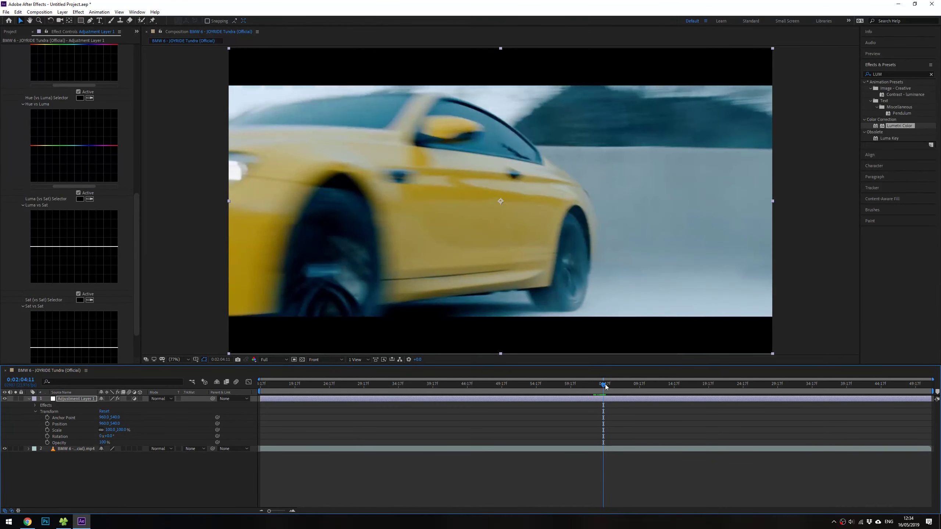
left_click(44, 146)
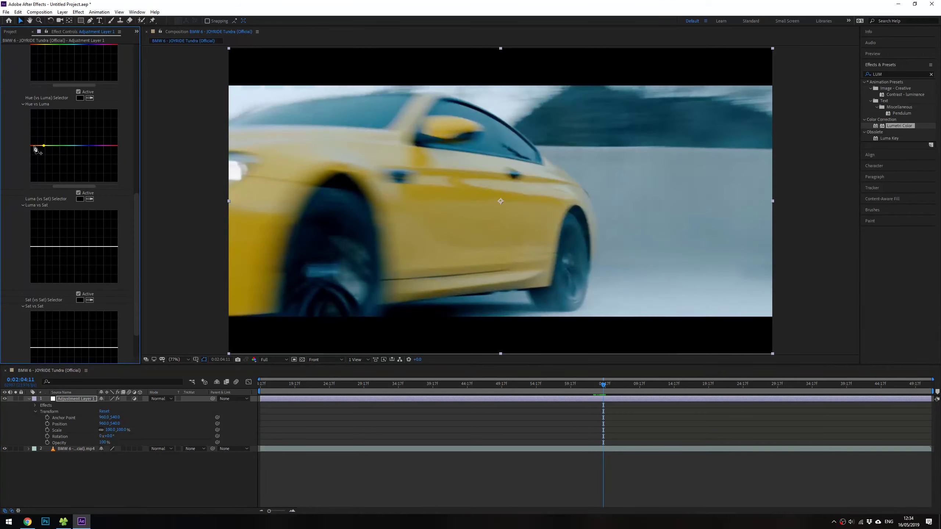
left_click(32, 145)
left_click(58, 144)
mouse_move(44, 146)
left_mouse_down()
mouse_move(45, 132)
mouse_move(44, 176)
mouse_move(44, 162)
mouse_move(71, 144)
left_mouse_up()
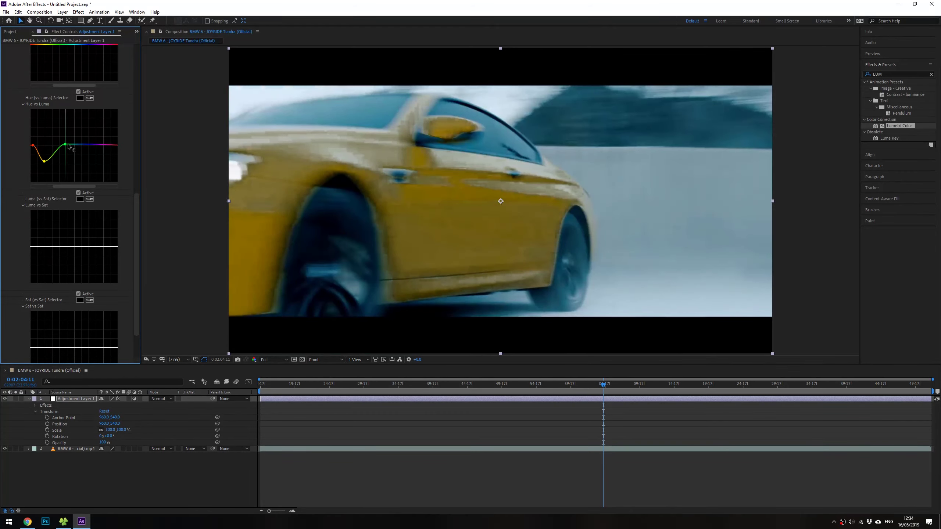
left_click(114, 144)
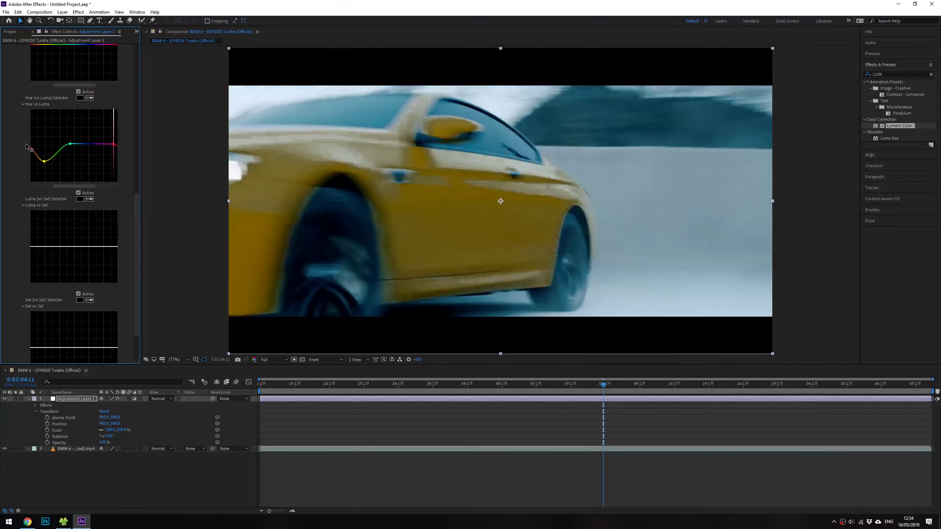
left_click_drag(70, 144, 46, 156)
key("space")
key("space")
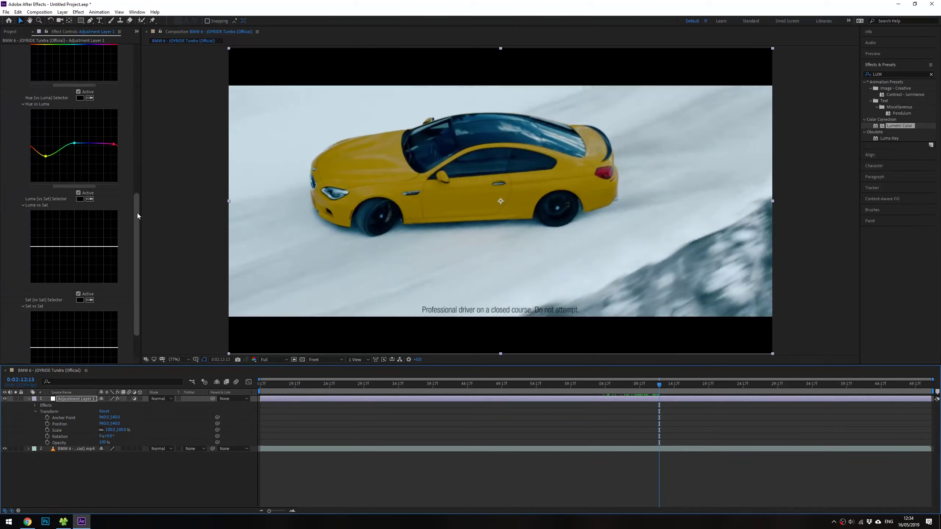
left_click_drag(137, 214, 137, 233)
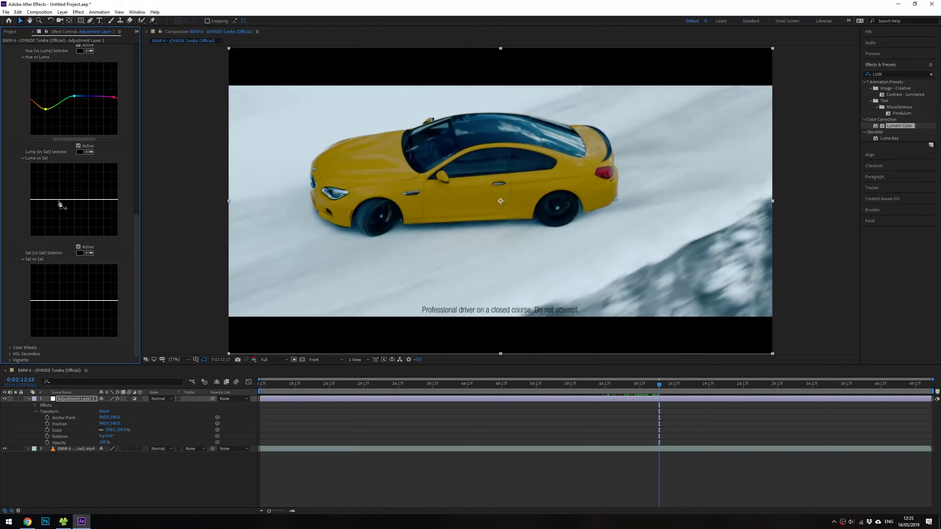
left_click(100, 199)
left_click_drag(99, 200, 97, 186)
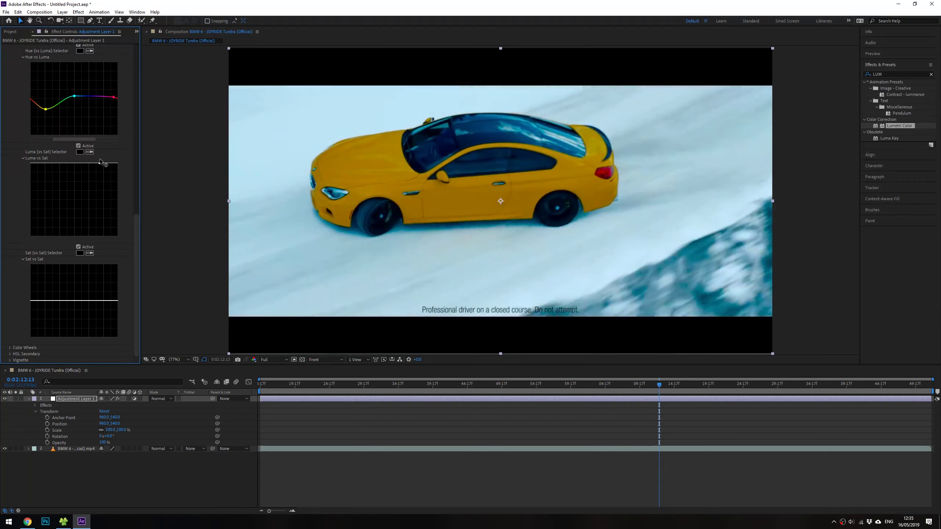
mouse_move(98, 185)
left_mouse_down()
mouse_move(97, 220)
mouse_move(99, 183)
mouse_move(44, 227)
left_mouse_up()
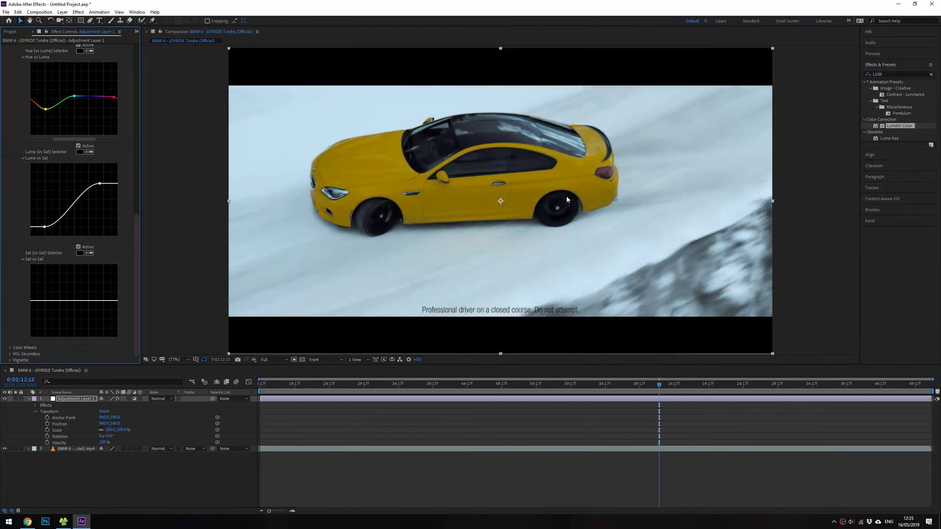
left_click_drag(100, 184, 100, 215)
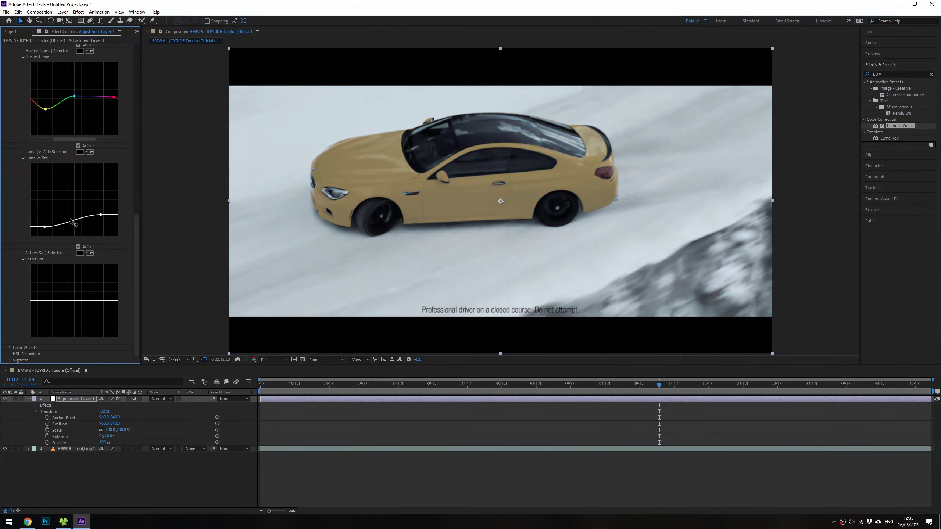
left_click_drag(45, 227, 44, 175)
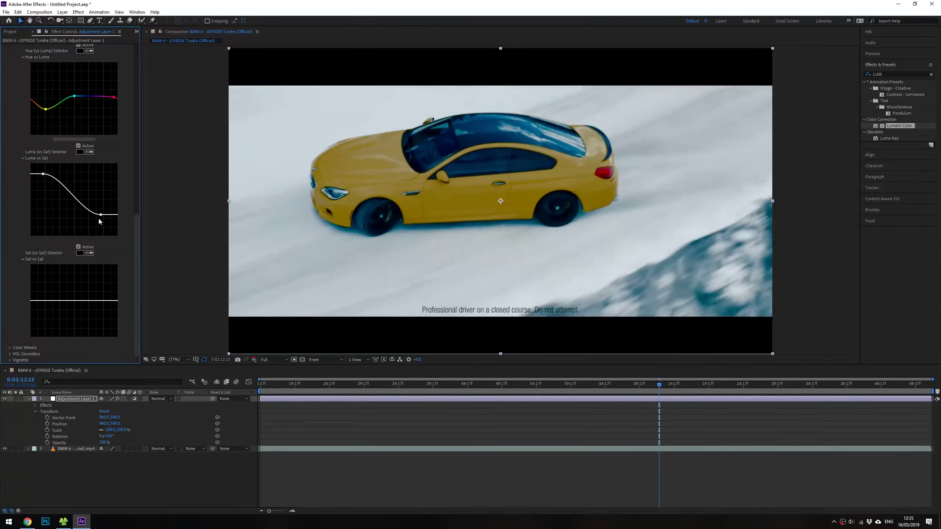
left_click_drag(102, 216, 78, 229)
double_click(107, 212)
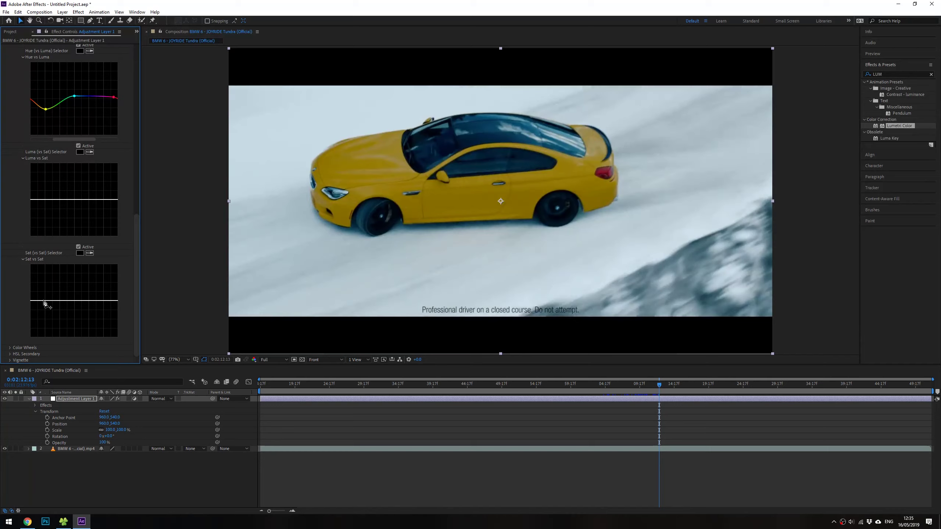
left_click_drag(38, 301, 44, 316)
left_click_drag(100, 300, 101, 324)
double_click(98, 315)
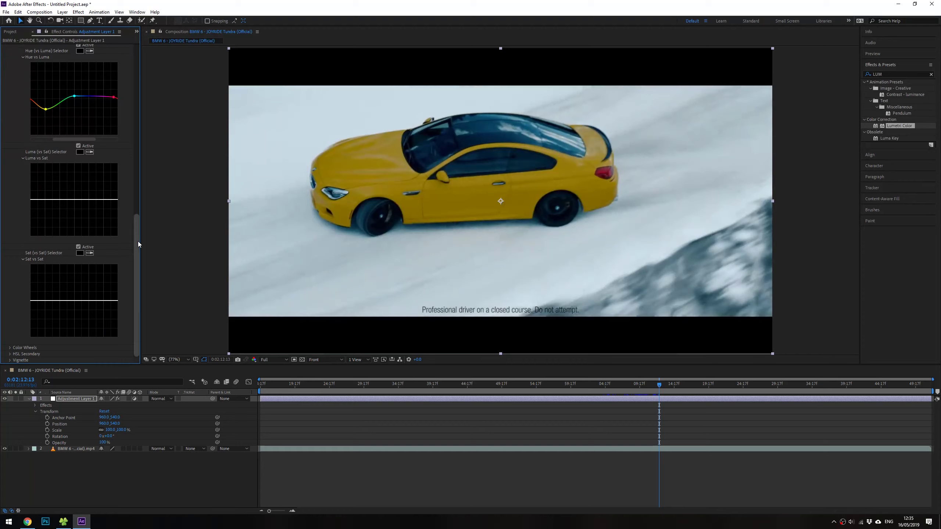
left_click_drag(138, 241, 129, 49)
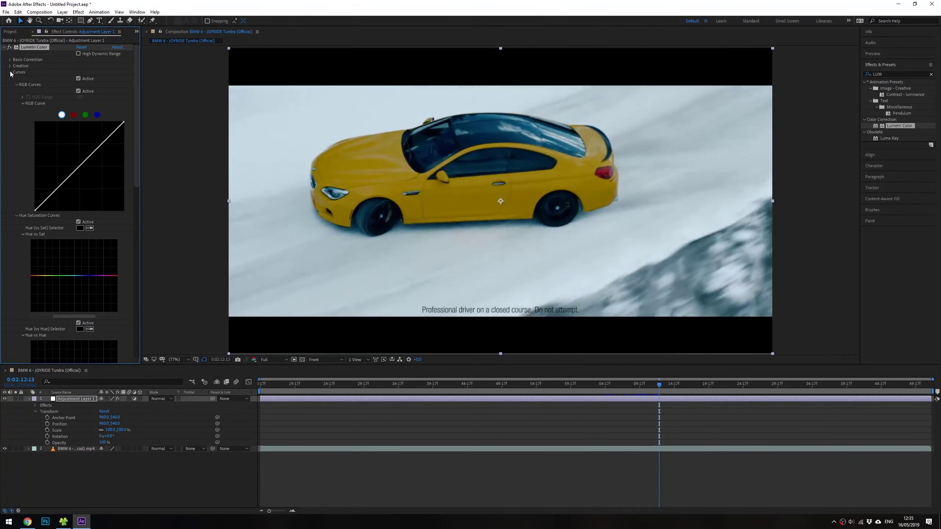
Step: Collapse Curves and expand Color Wheels, Creative with its Adjustments, and Split Toning
left_click(11, 73)
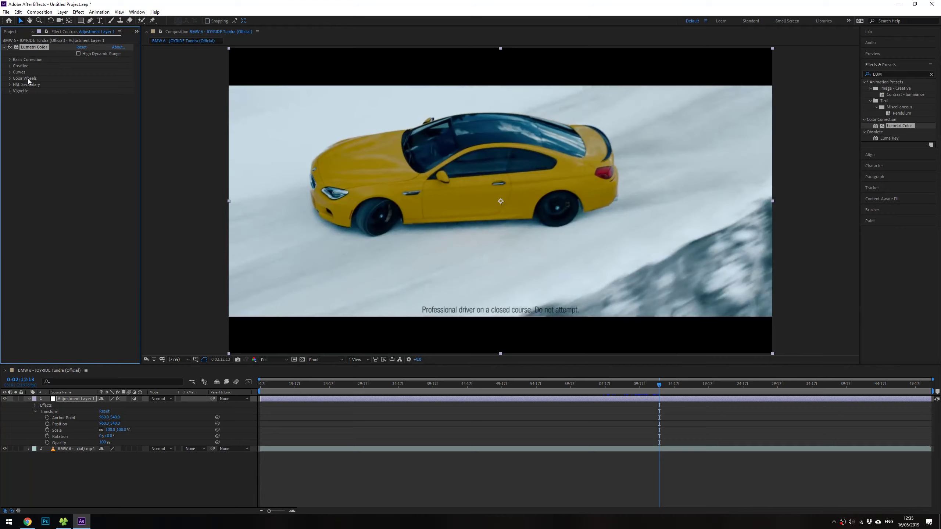
left_click(24, 78)
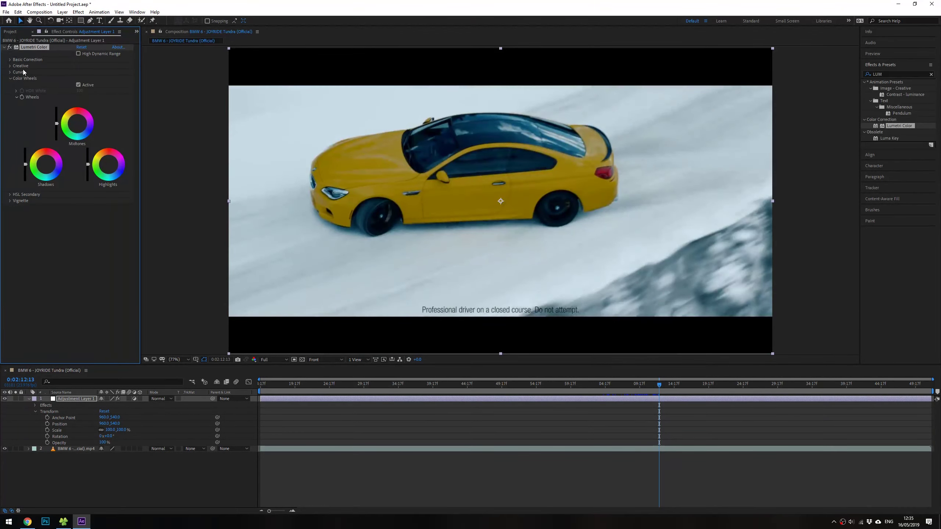
left_click(10, 66)
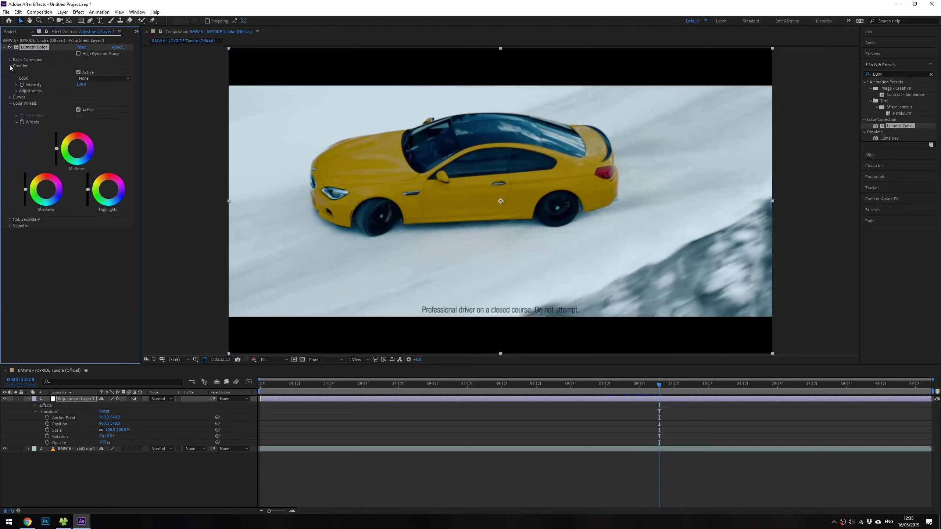
left_click(16, 91)
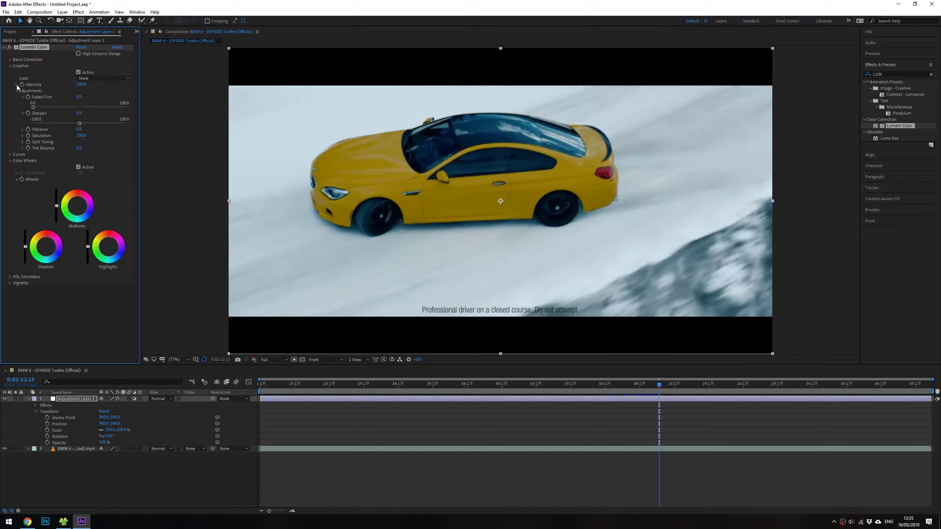
left_click(10, 60)
left_click(11, 59)
left_click(10, 155)
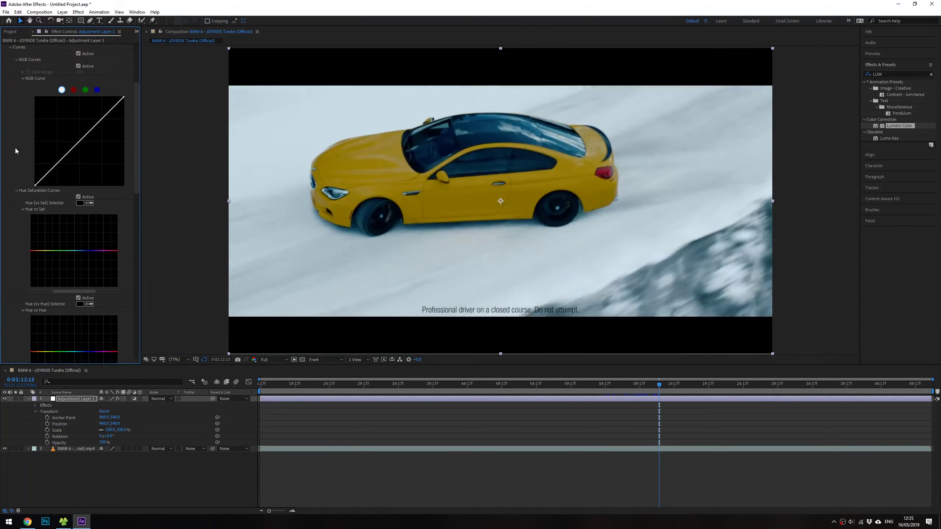
left_click(11, 155)
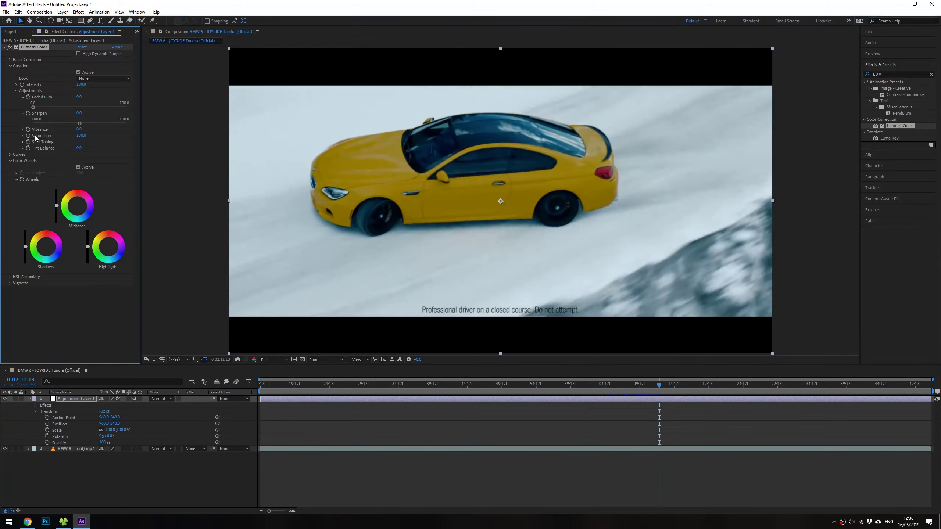
left_click(23, 141)
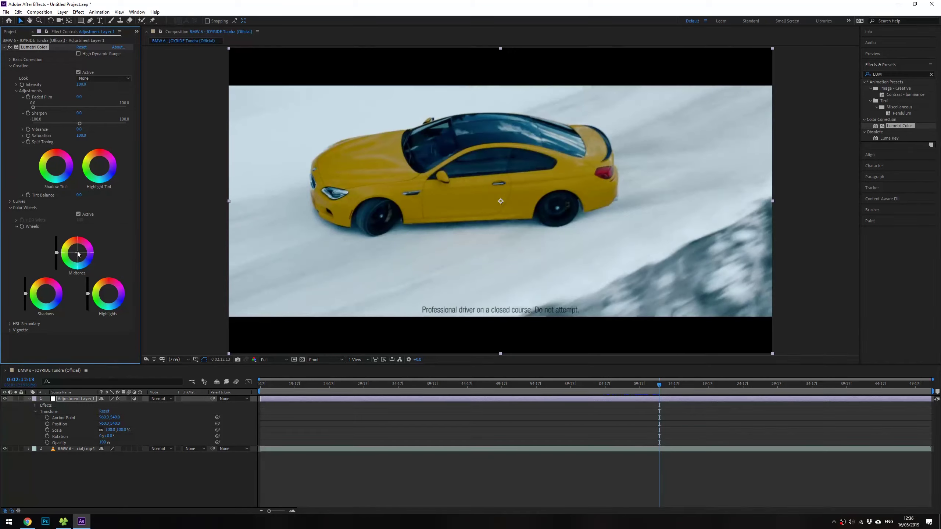
left_click_drag(77, 253, 84, 249)
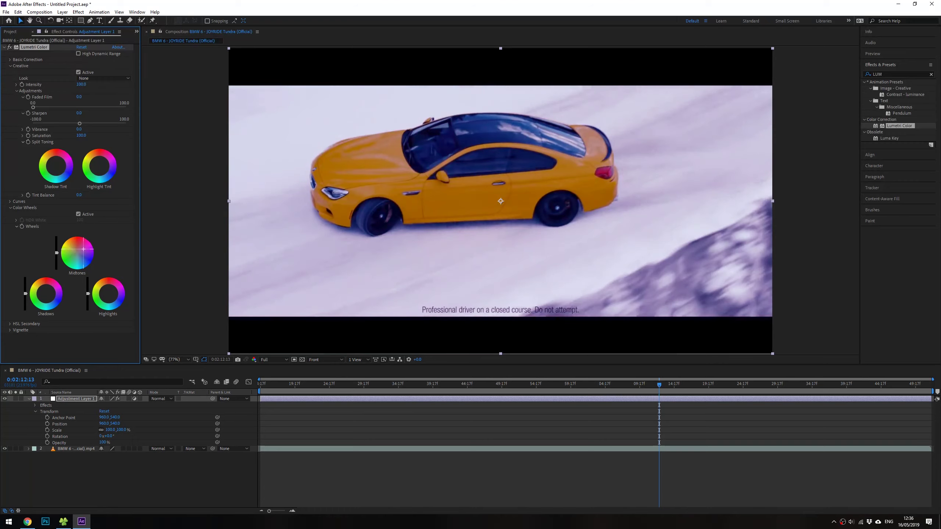
left_click_drag(109, 294, 44, 296)
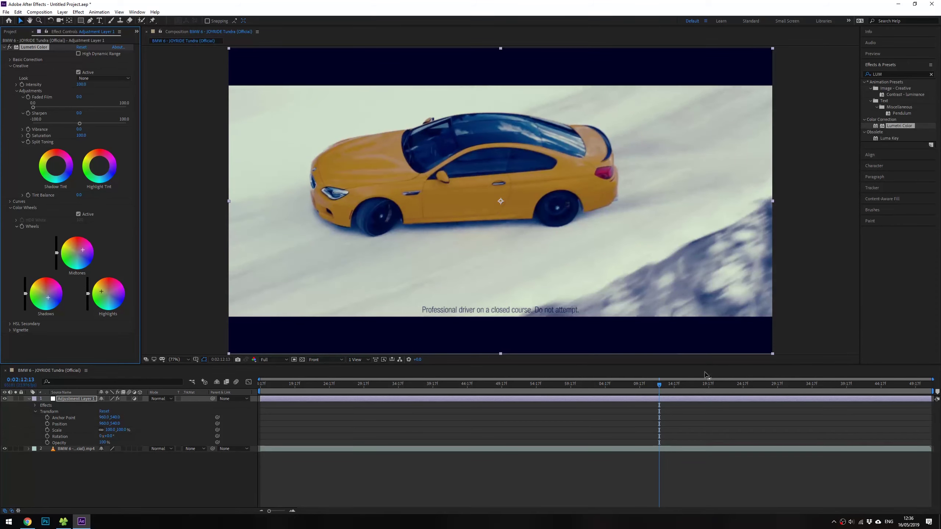
left_click_drag(659, 386, 696, 386)
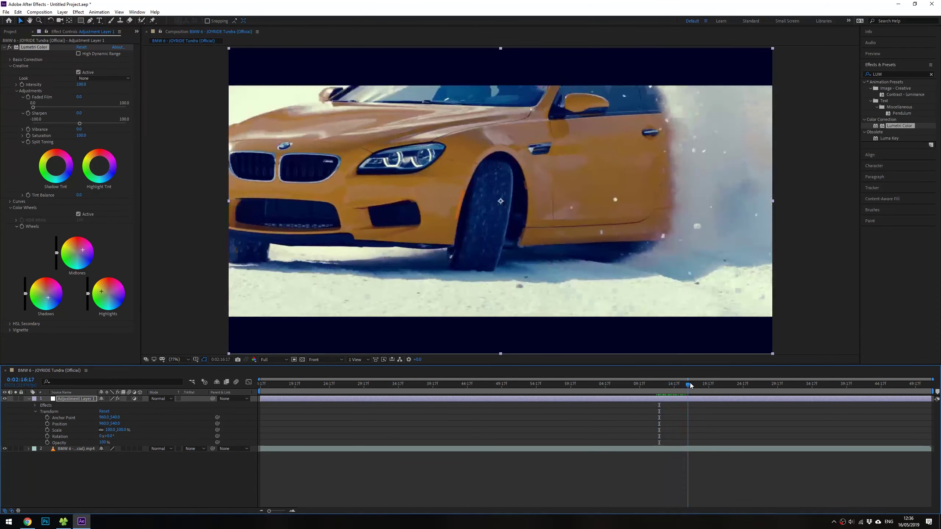
left_click(5, 399)
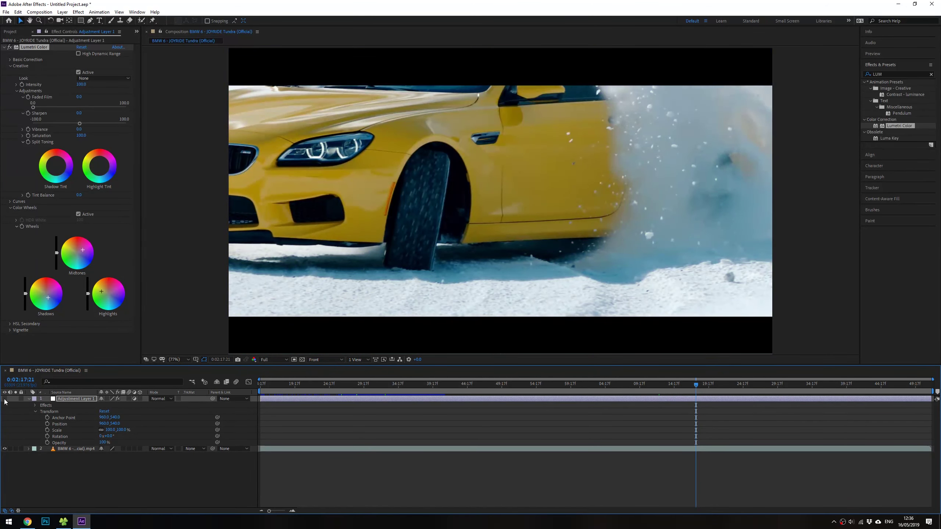
left_click(4, 399)
left_click(4, 399)
left_click(4, 399)
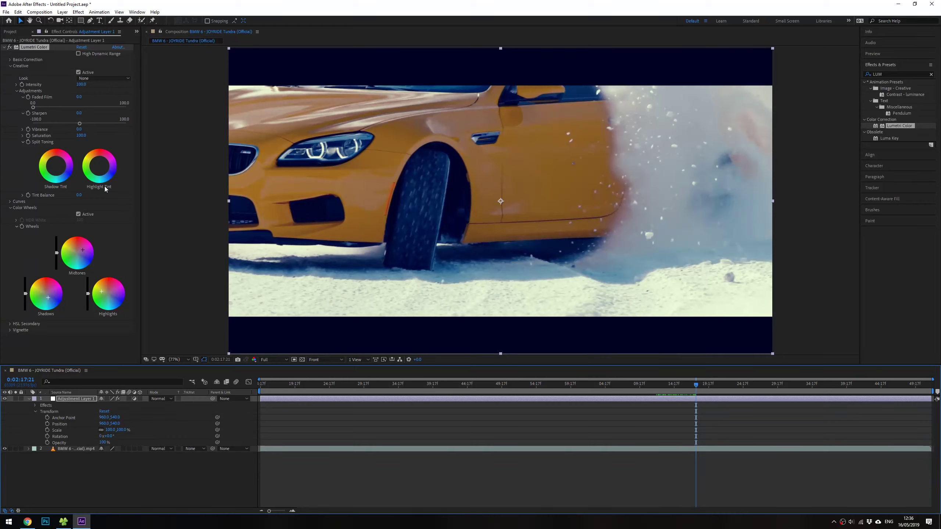
left_click(81, 48)
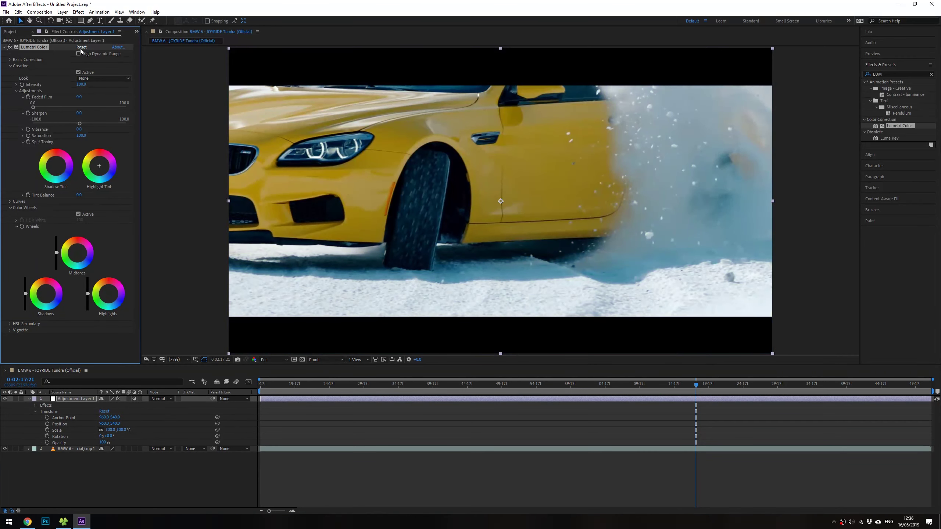
Step: Collapse the Color Wheels, Creative and HSL Secondary sections of Lumetri Color
left_click(10, 324)
left_click(10, 208)
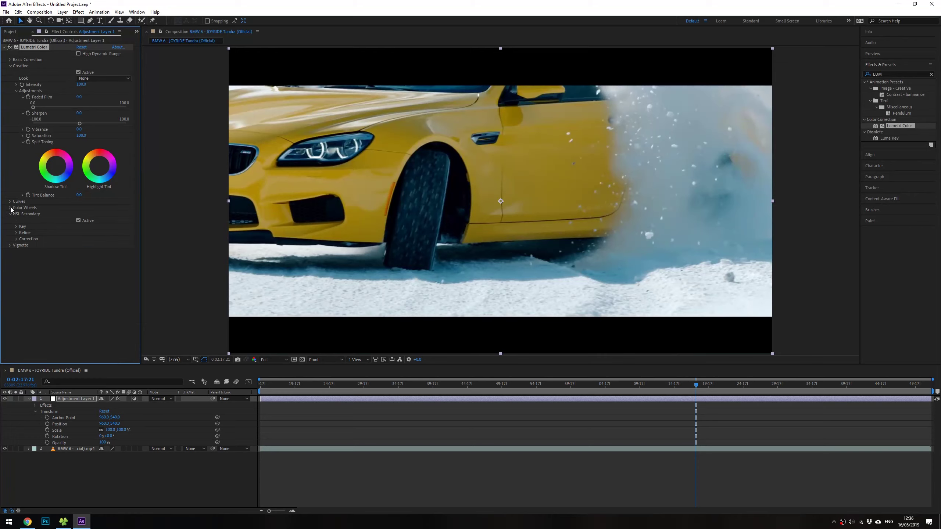
left_click(27, 66)
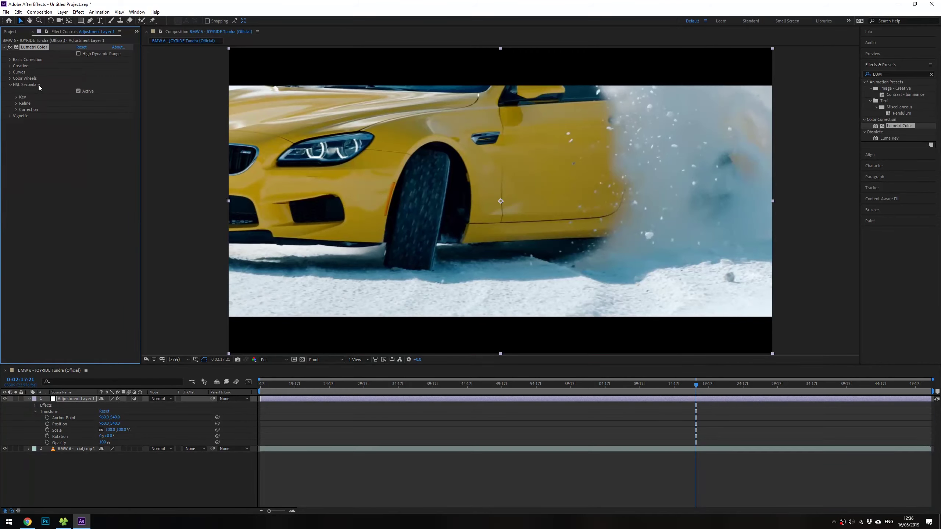
left_click(21, 84)
left_click(36, 85)
left_click(10, 85)
Step: Test a negative Vignette Amount, reset it to 0, and move to the 0:02:30:16 shot
left_click(10, 91)
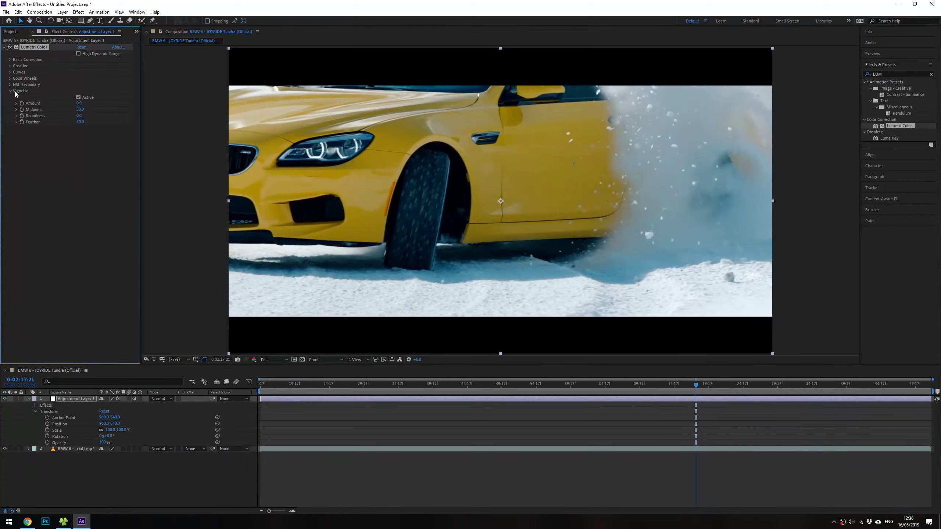
mouse_move(79, 103)
left_mouse_down()
mouse_move(2, 109)
mouse_move(40, 106)
left_mouse_up()
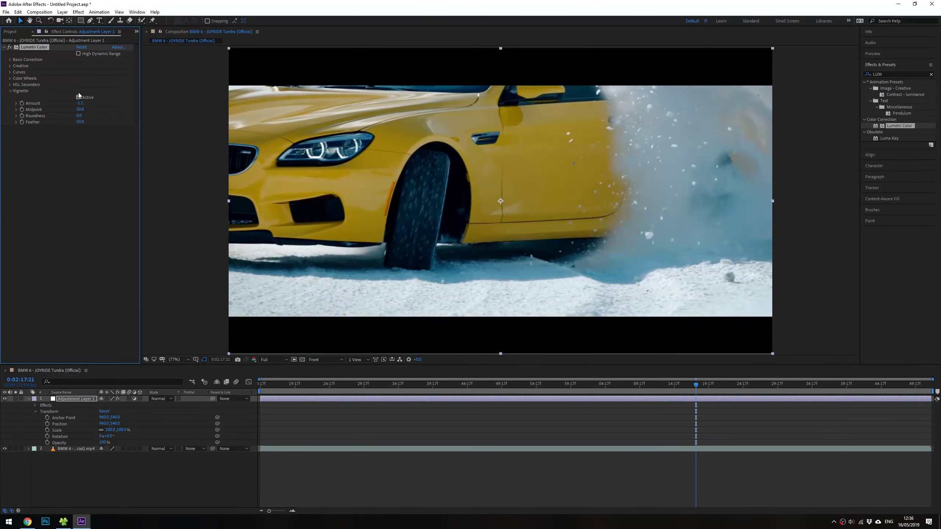
left_click(82, 47)
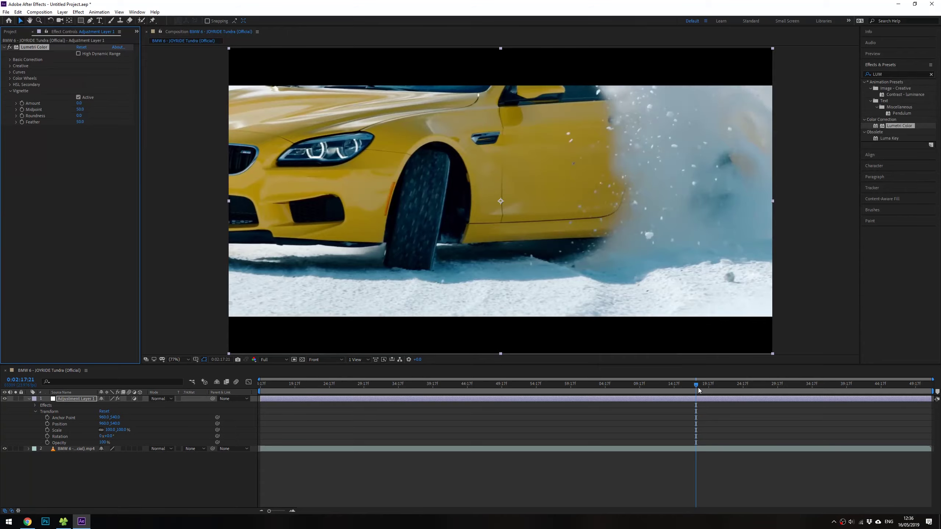
left_click_drag(698, 386, 784, 387)
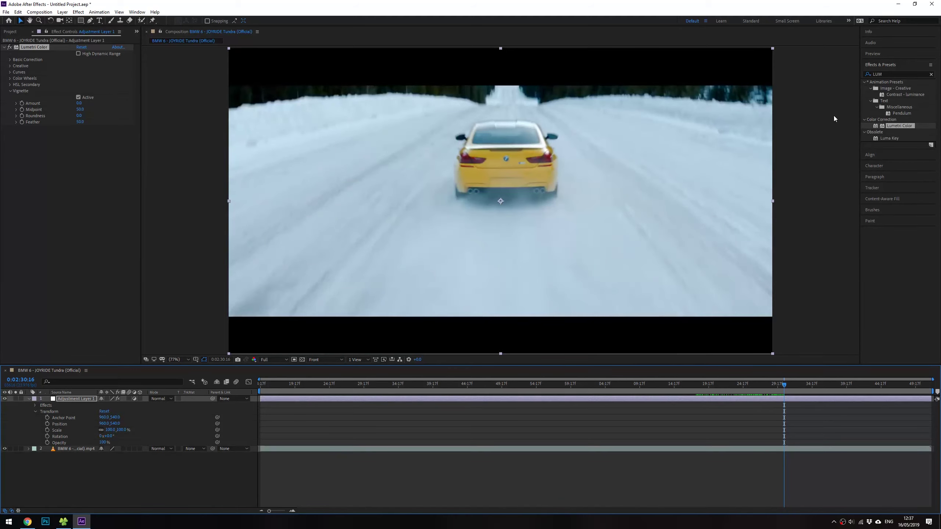
Step: Trim Adjustment Layer 1's out point to about 0:01:44 and check the shot just after
left_click(76, 400)
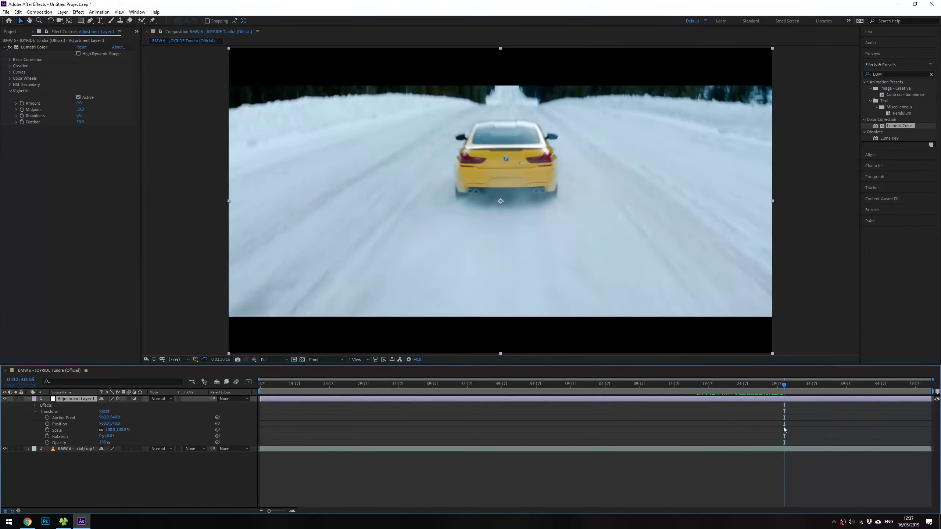
left_click_drag(930, 397, 457, 398)
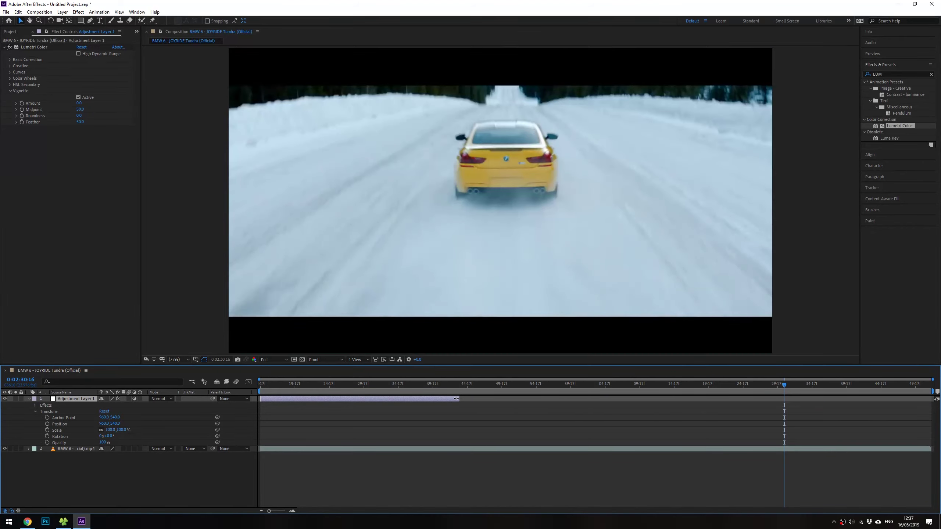
left_click_drag(358, 390, 481, 386)
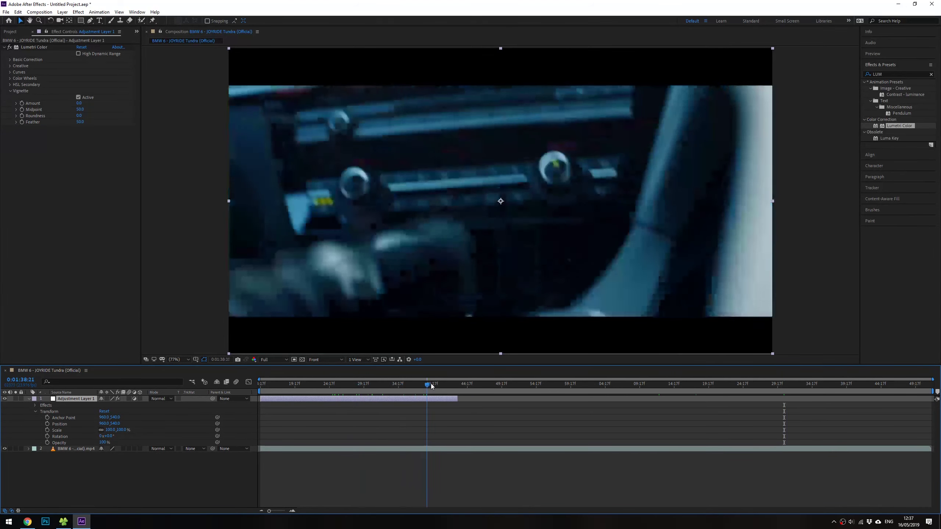